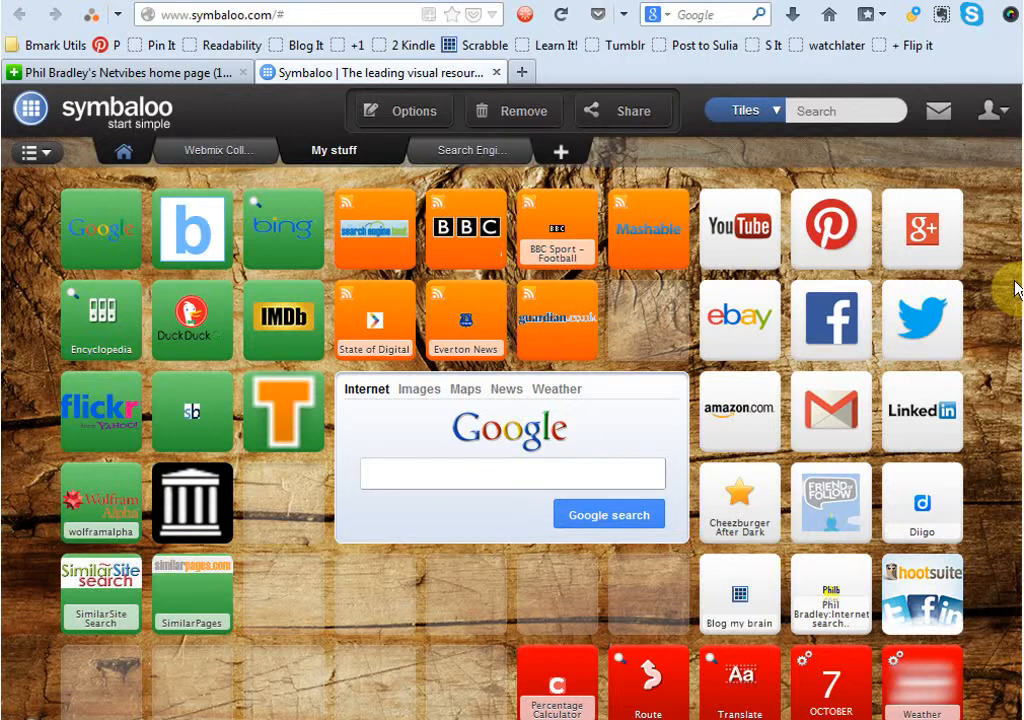
Look over the widgets on the Netvibes home page, and return to the Symbaloo page.
left_click(71, 75)
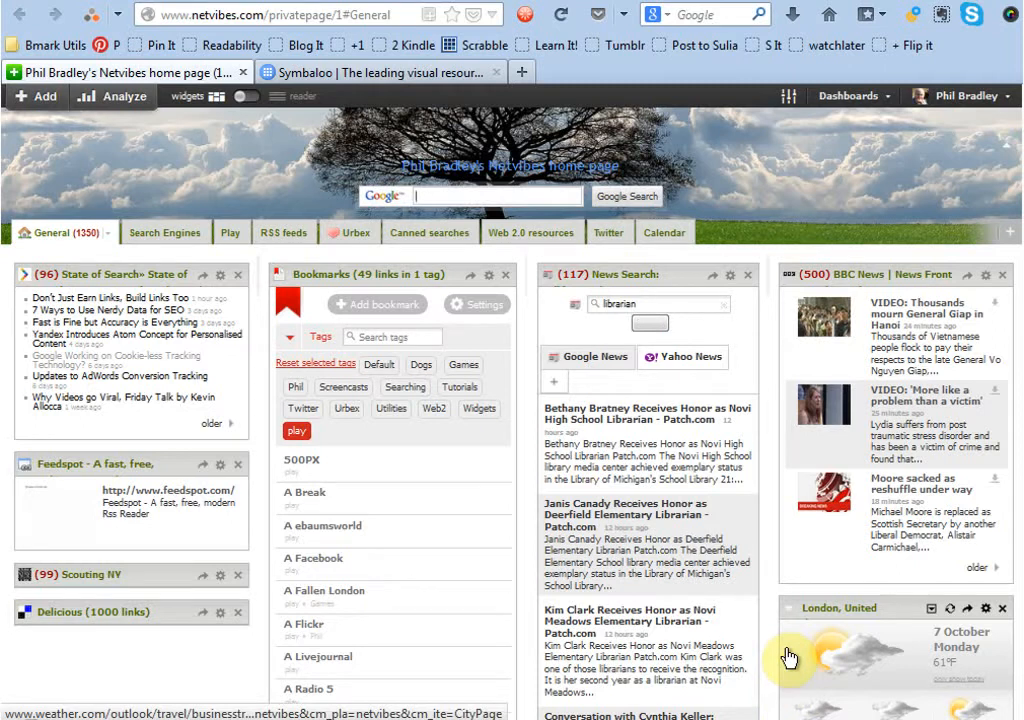
mouse_move(186, 303)
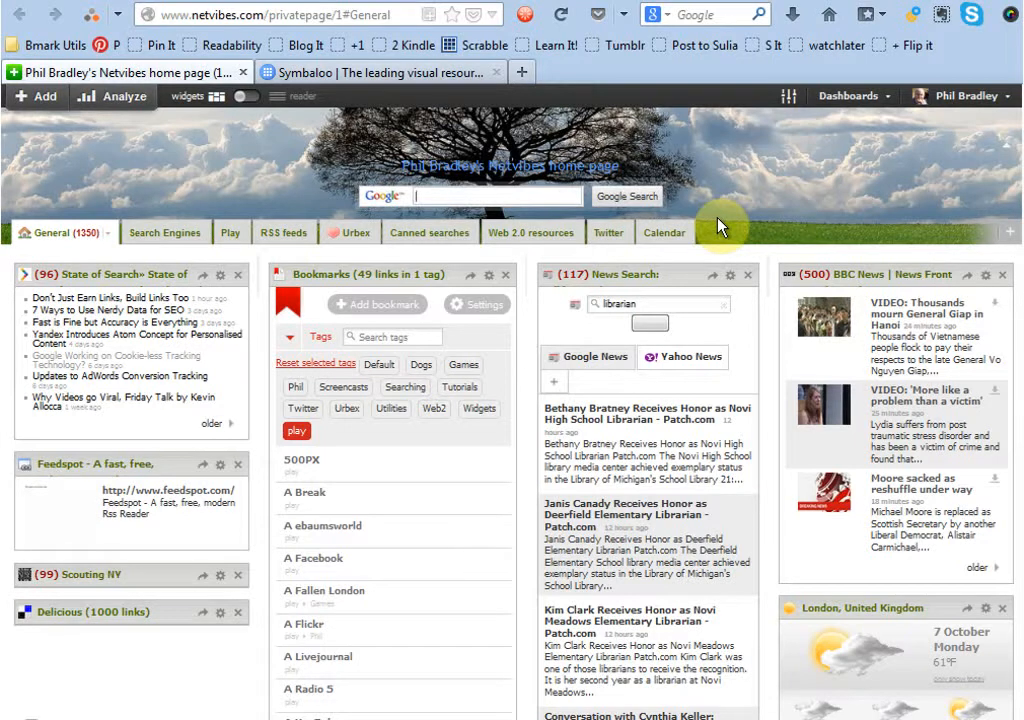
left_click(330, 76)
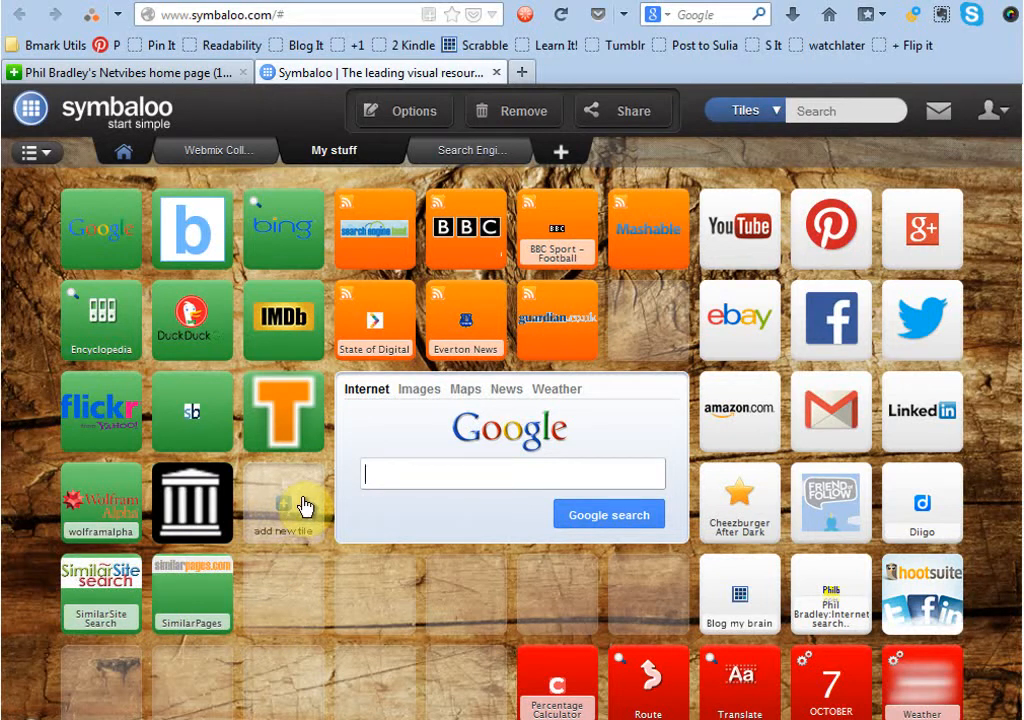
left_click(304, 508)
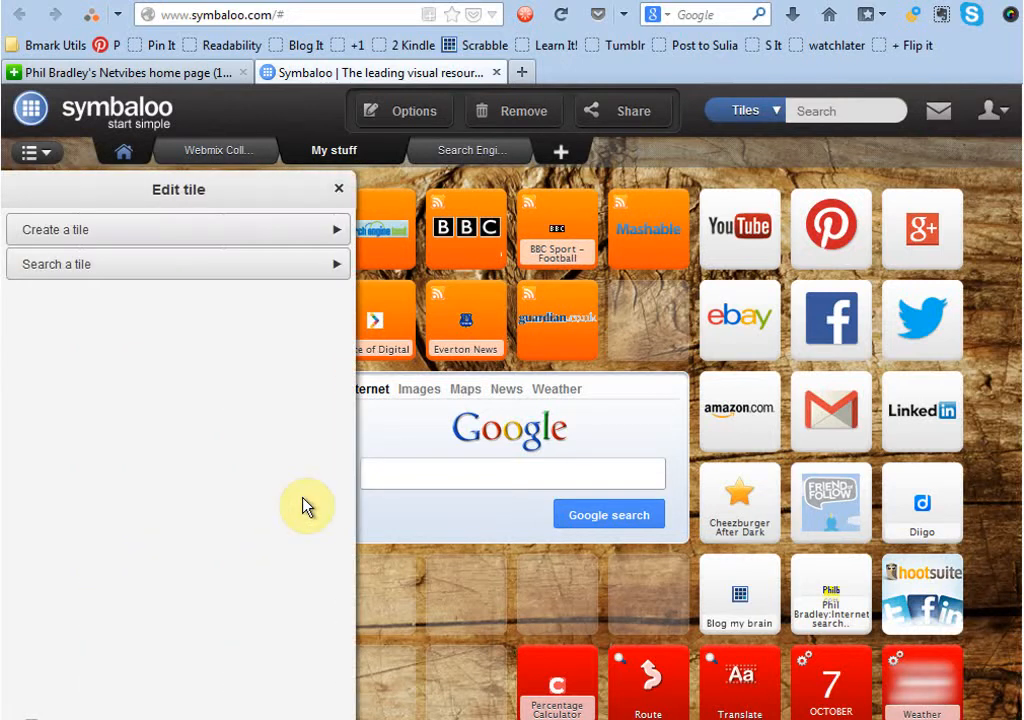
left_click(97, 240)
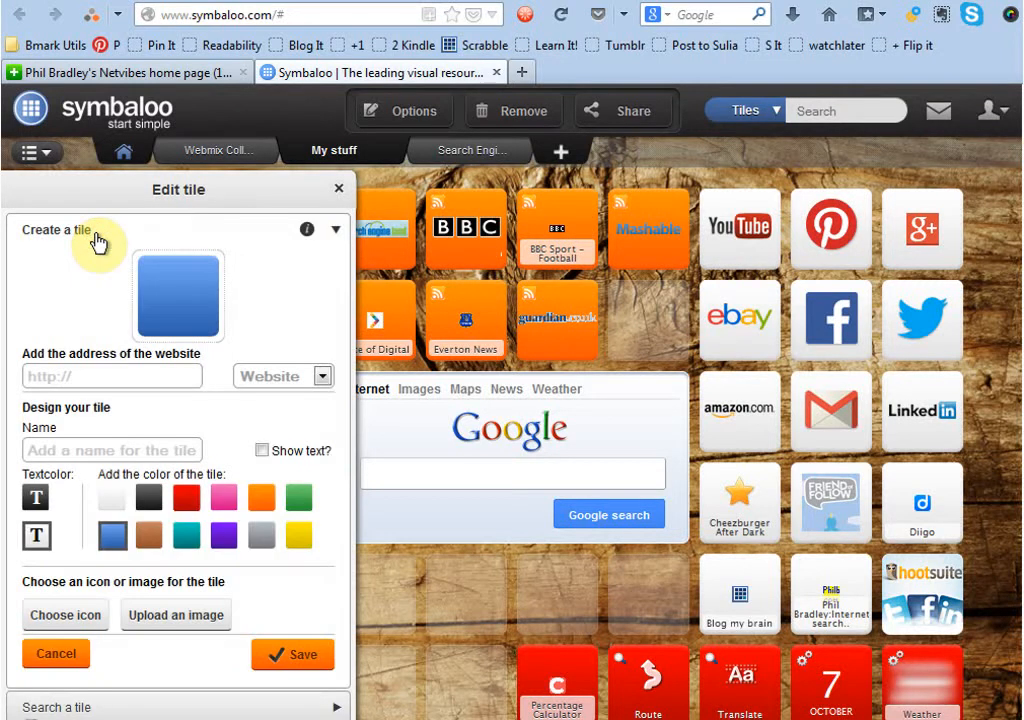
left_click(99, 376)
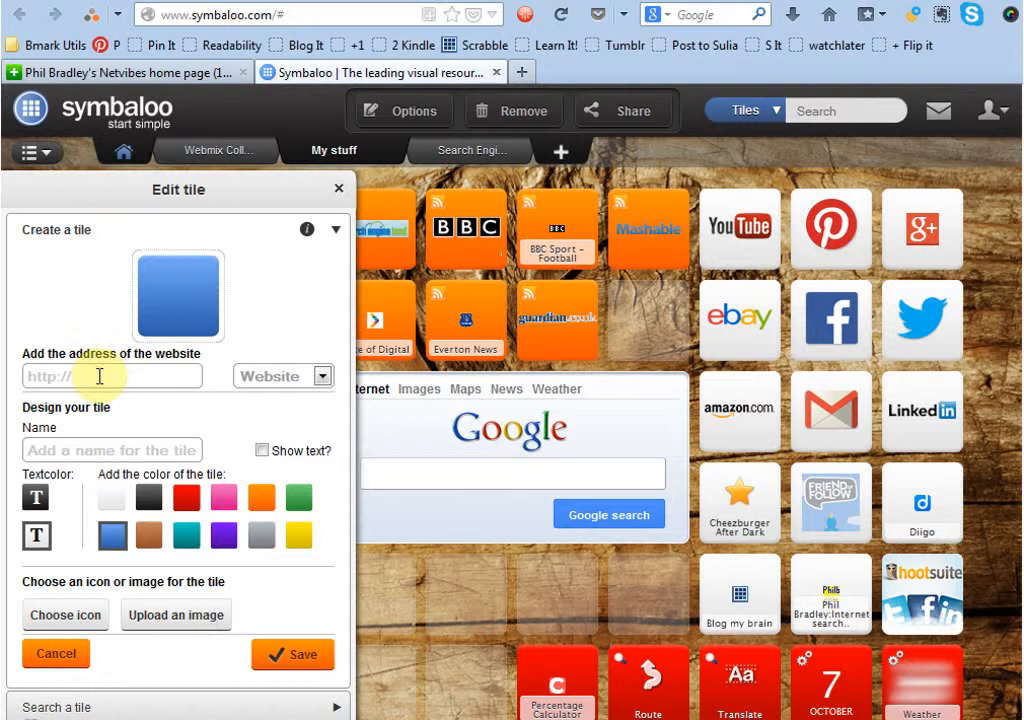
type("ht")
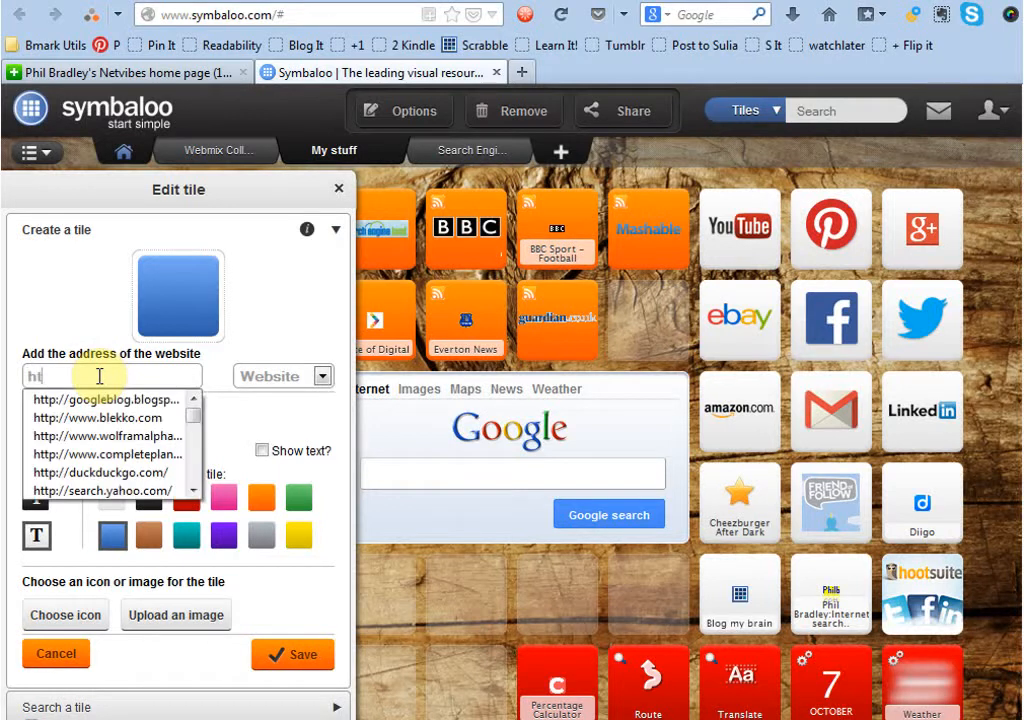
type("tp://www.add")
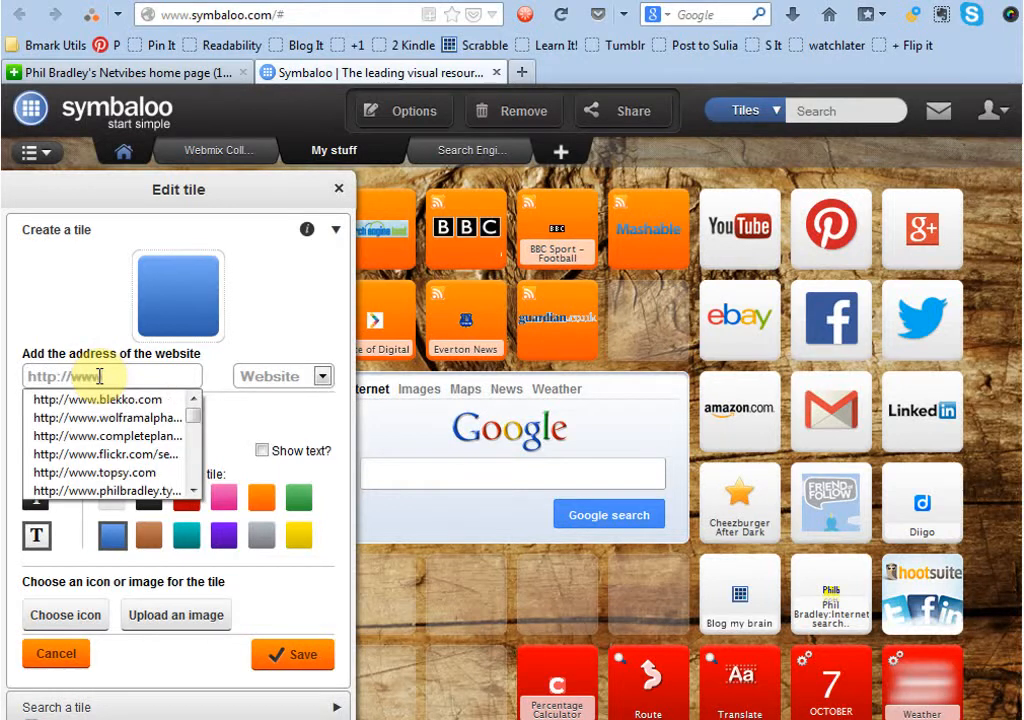
type("icto")
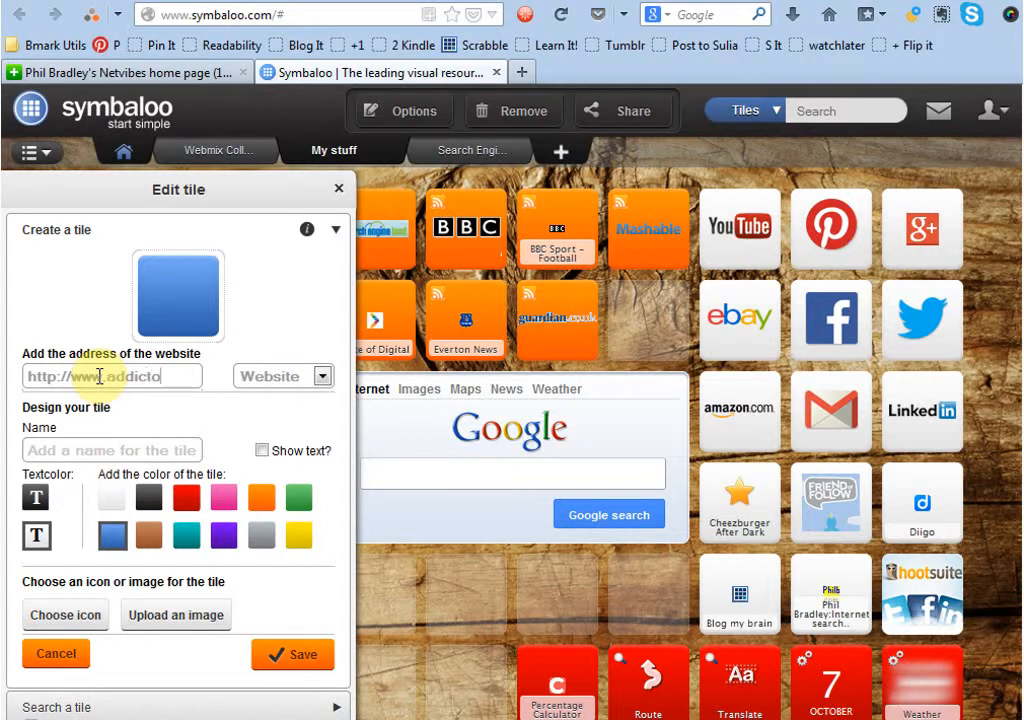
type("matic.com")
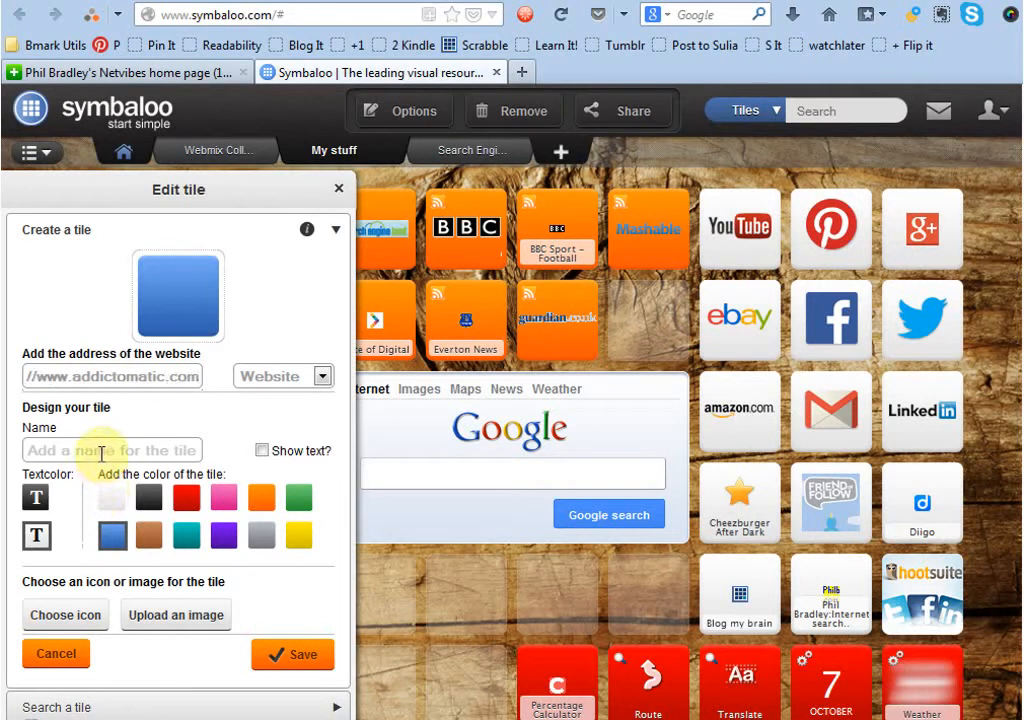
left_click(101, 454)
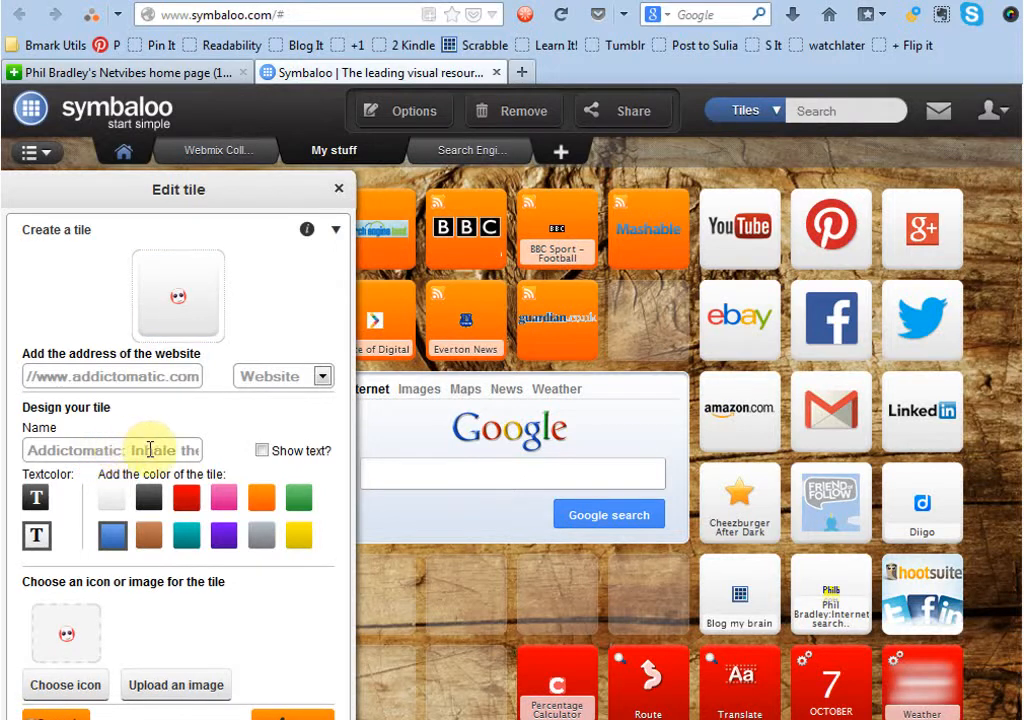
Colour the new Addictomatic tile green, show its name text on it, and save the tile.
left_click(323, 378)
left_click(323, 378)
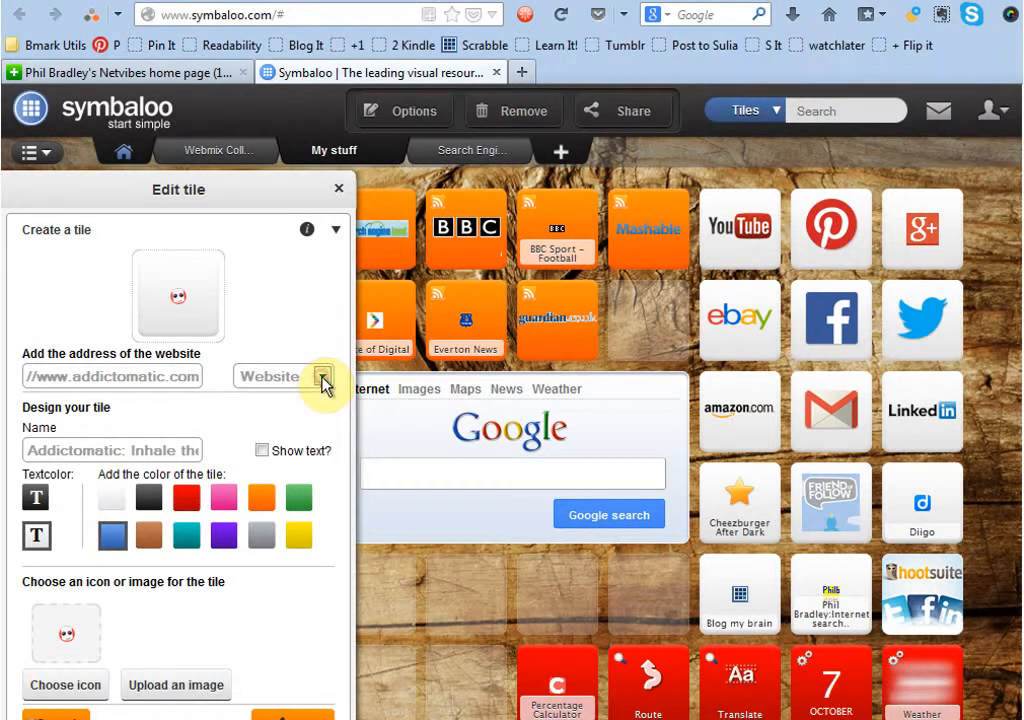
left_click(300, 508)
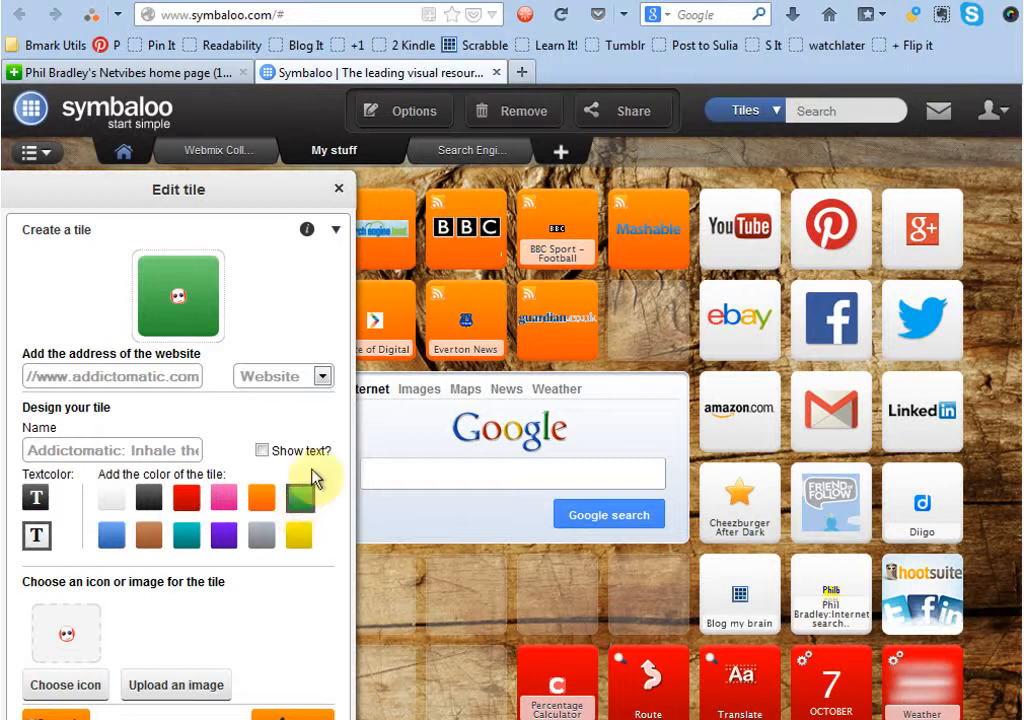
left_click(323, 378)
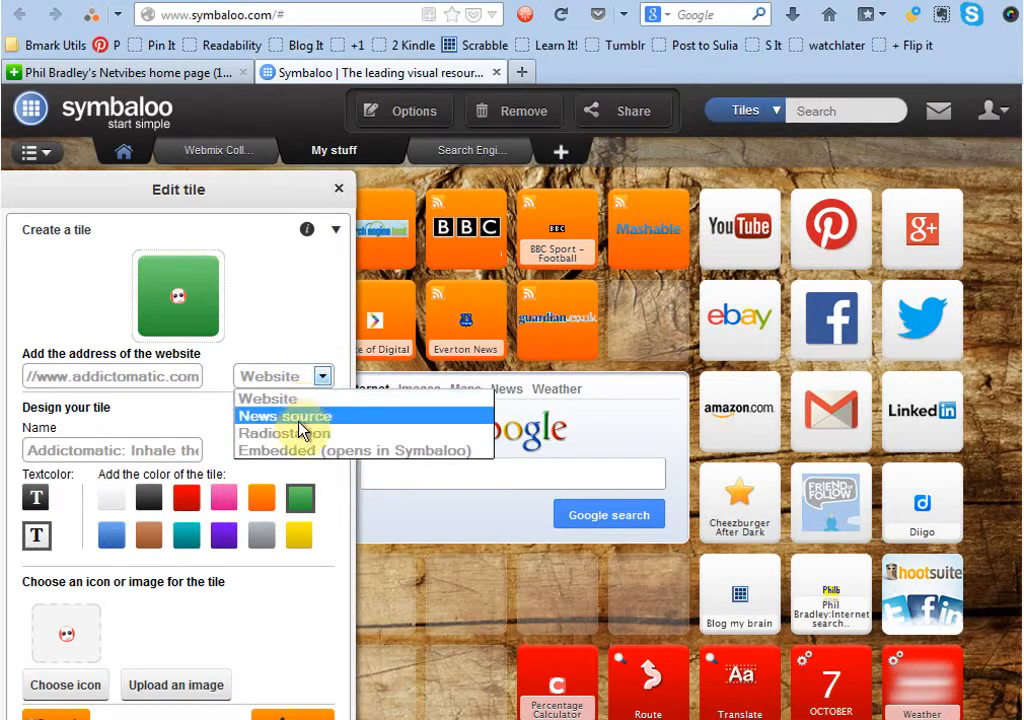
left_click(311, 604)
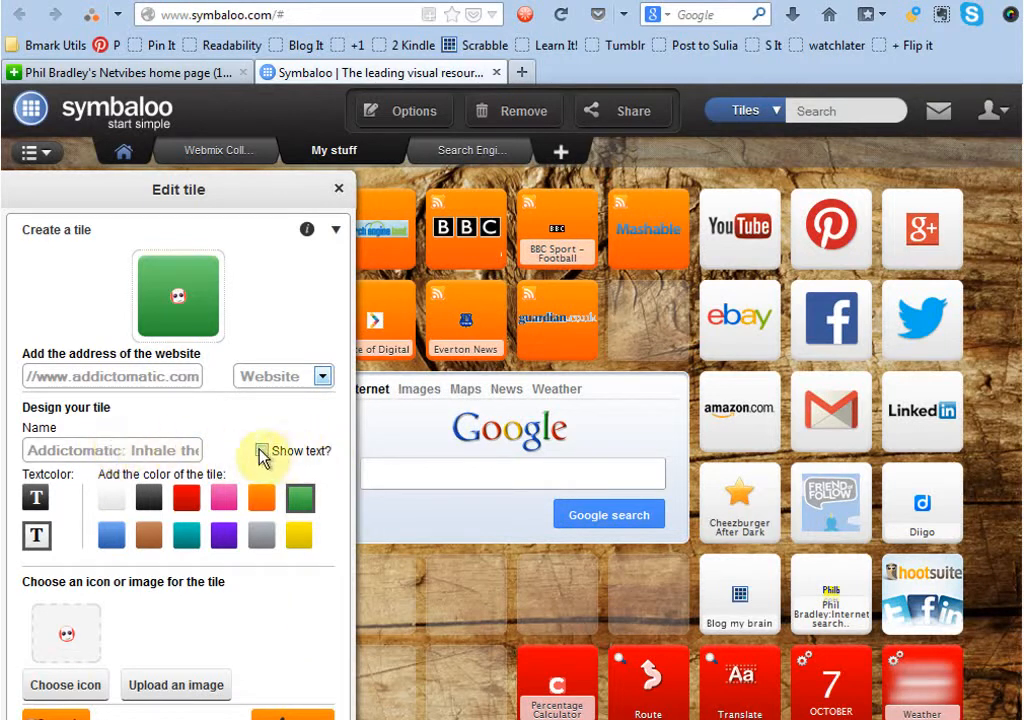
left_click(262, 452)
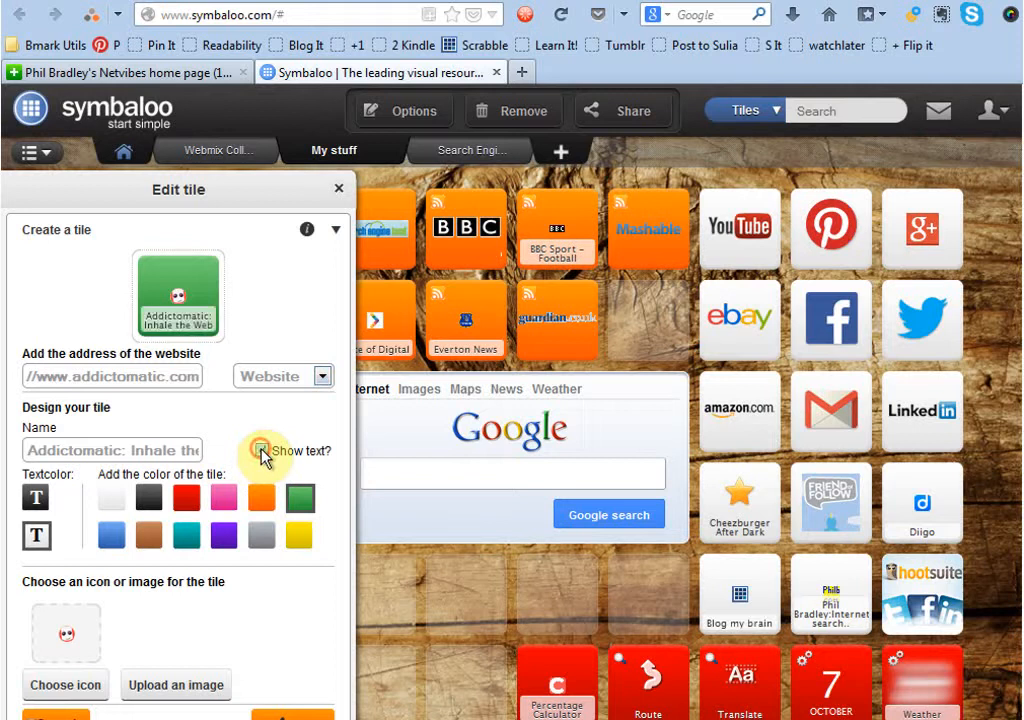
left_click(297, 716)
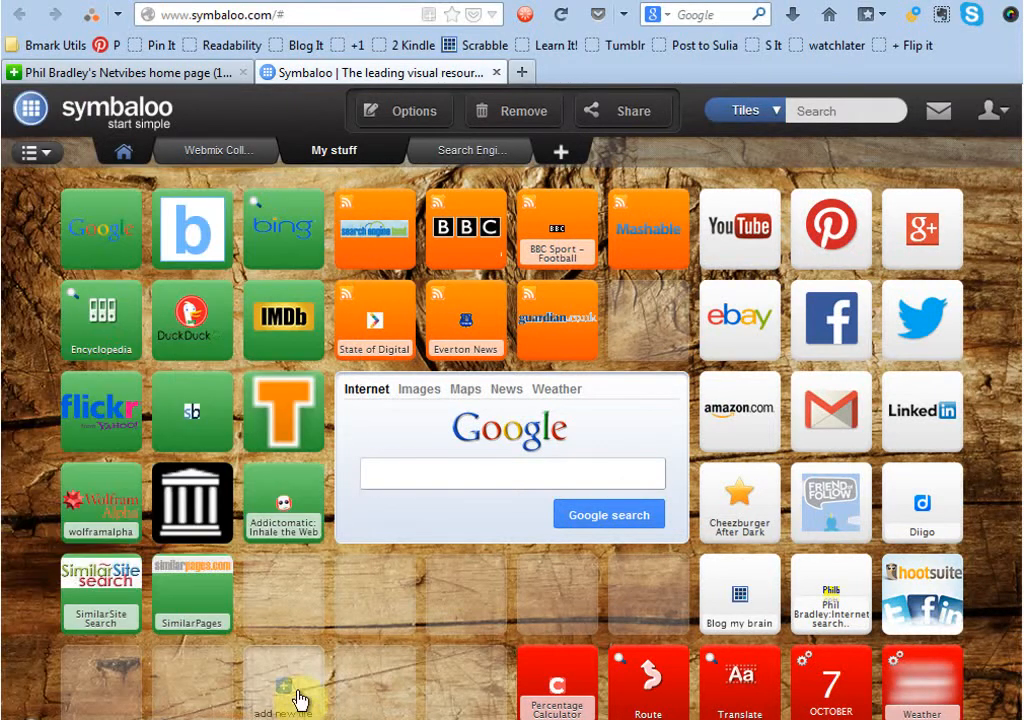
Edit the Addictomatic tile to use the uploaded image addict.jpg from the Searchengine logos folder, and save it.
right_click(305, 488)
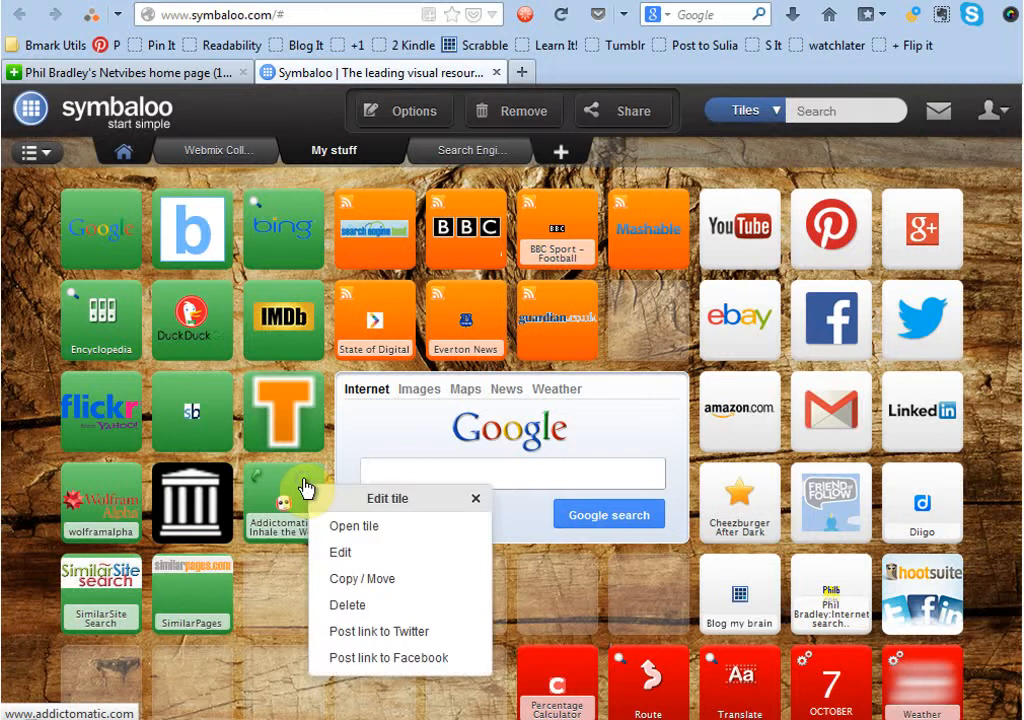
left_click(337, 555)
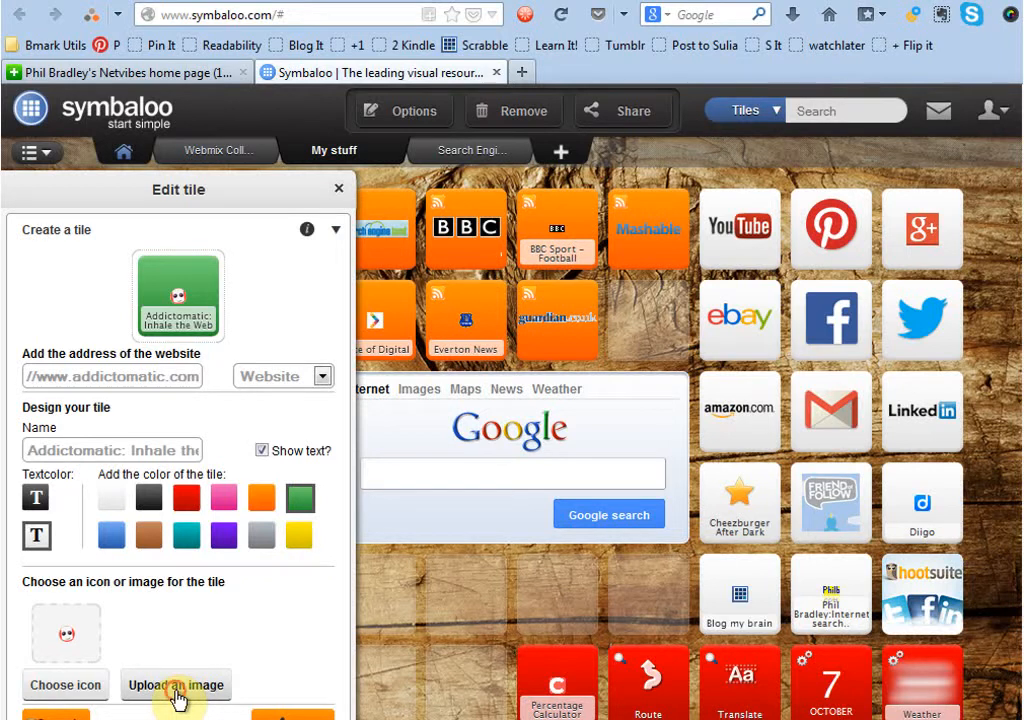
left_click(177, 696)
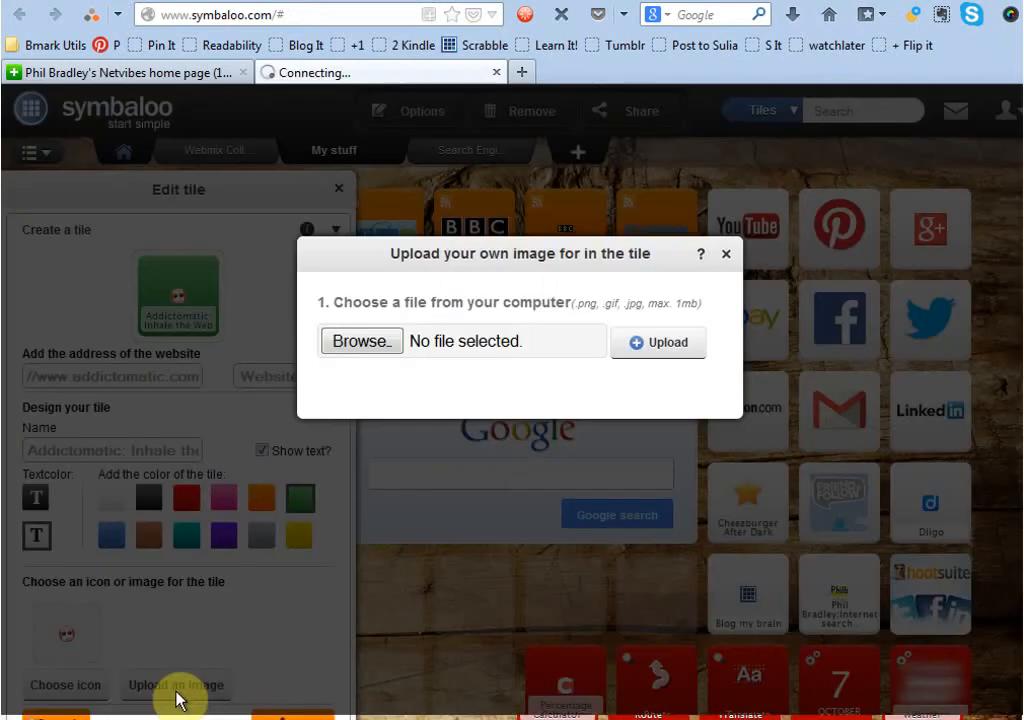
left_click(379, 343)
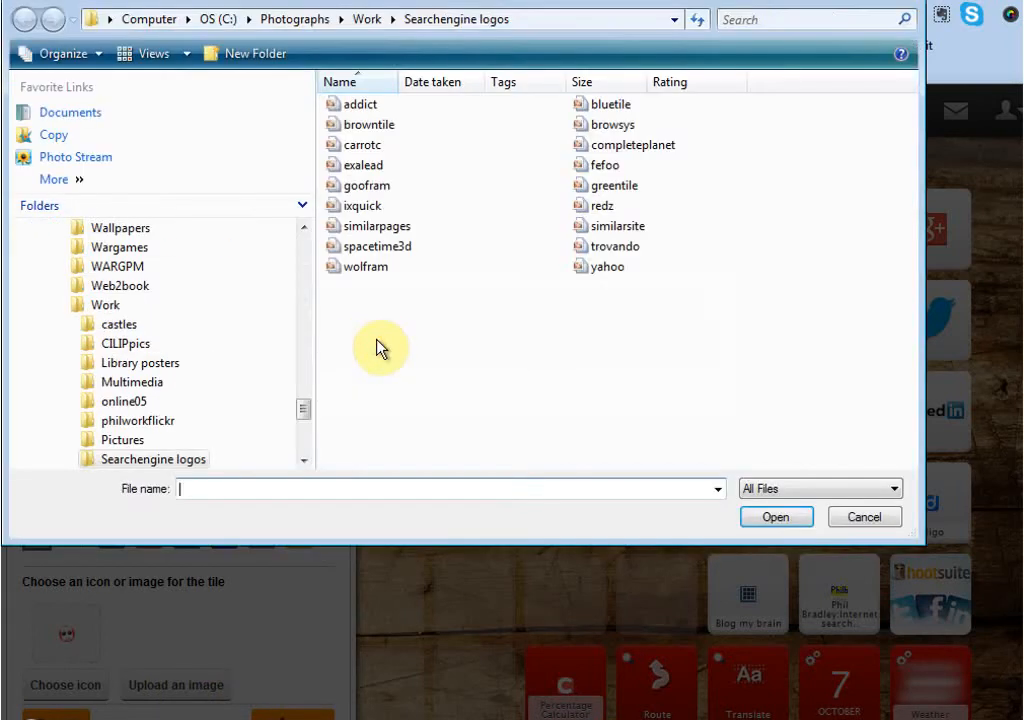
double_click(358, 106)
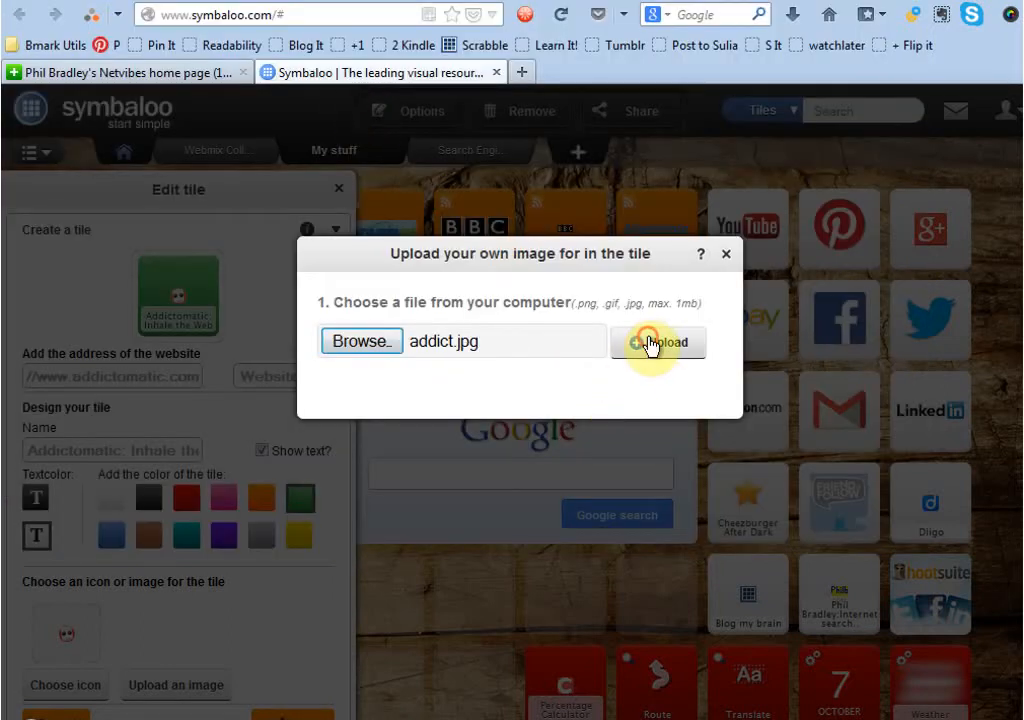
left_click(650, 344)
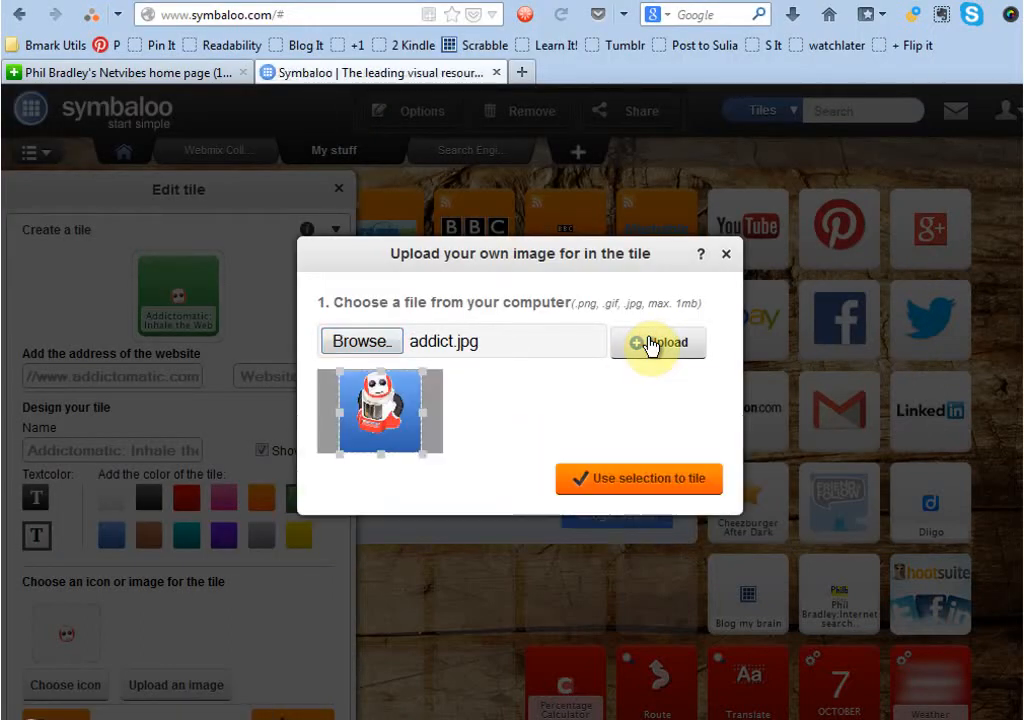
left_click(607, 482)
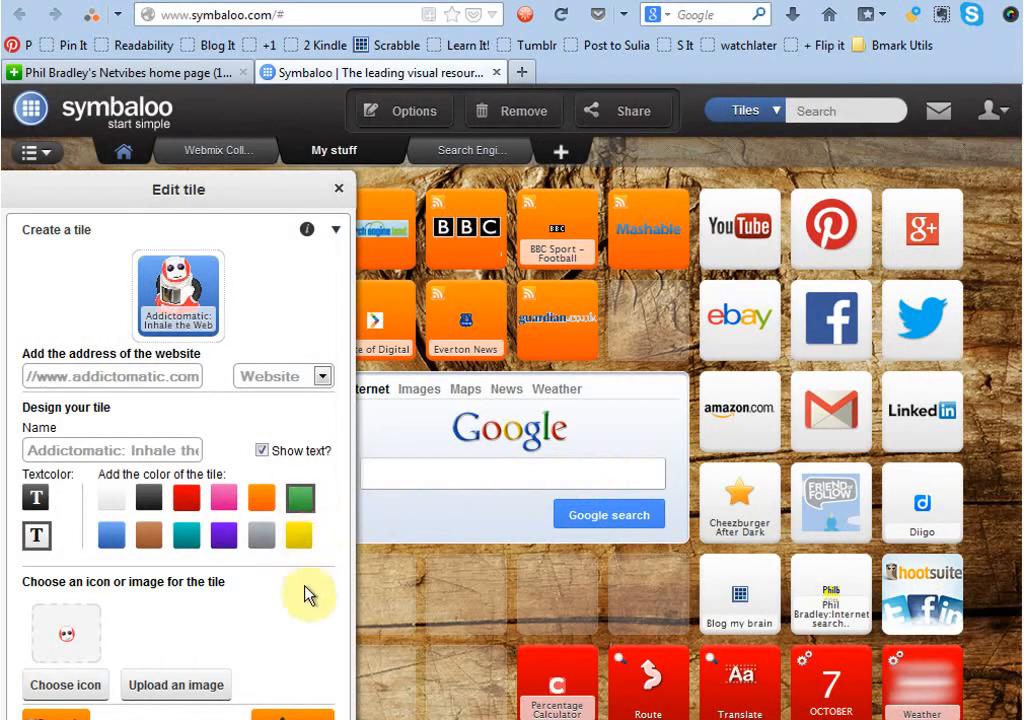
left_click(305, 715)
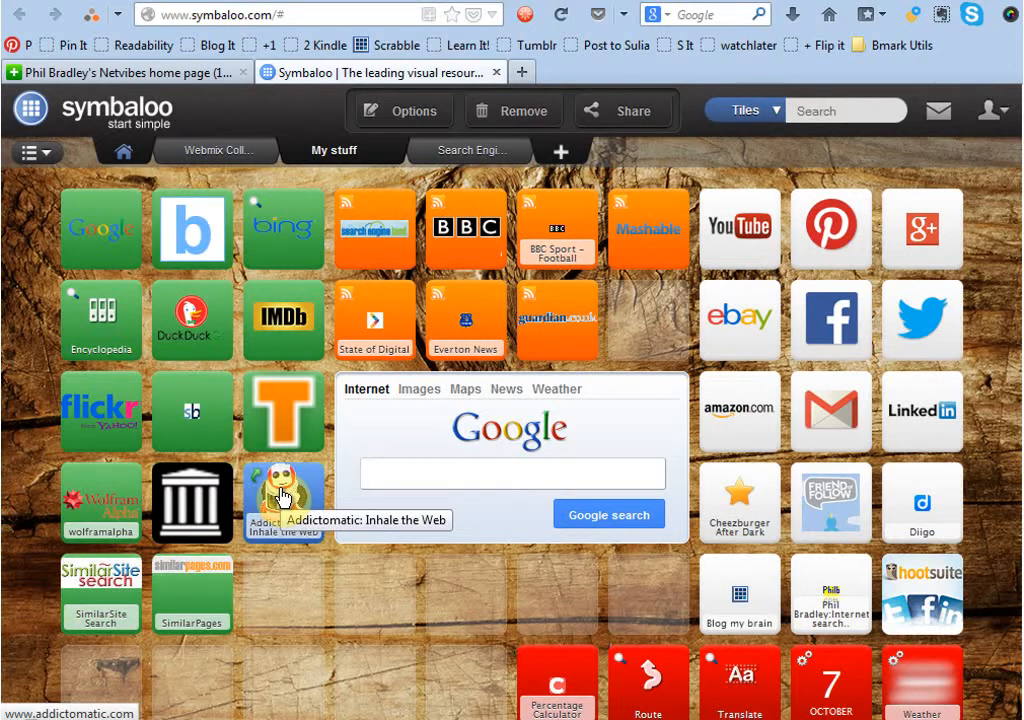
View the news headlines from the BBC tile and the BBC Sport - Football tile.
left_click(469, 229)
mouse_move(521, 449)
mouse_move(670, 439)
left_mouse_down()
mouse_move(674, 507)
mouse_move(672, 435)
left_mouse_up()
left_click(547, 238)
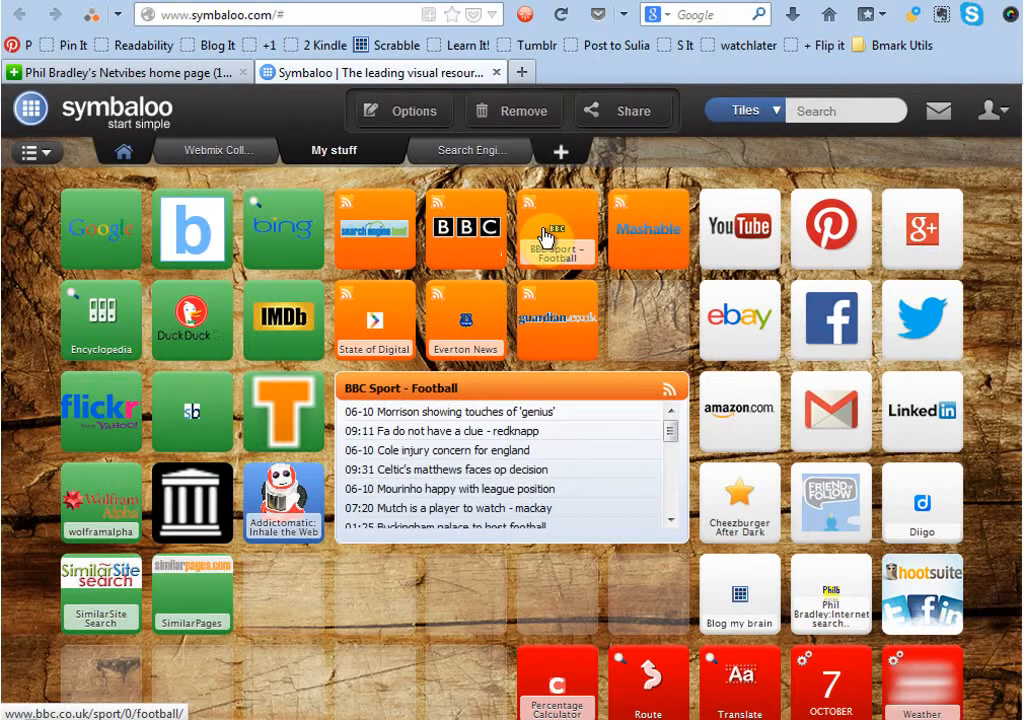
Start a new tile in the empty slot beside the guardian.co.uk tile, using the author's typepad.com weblog address.
left_click(648, 328)
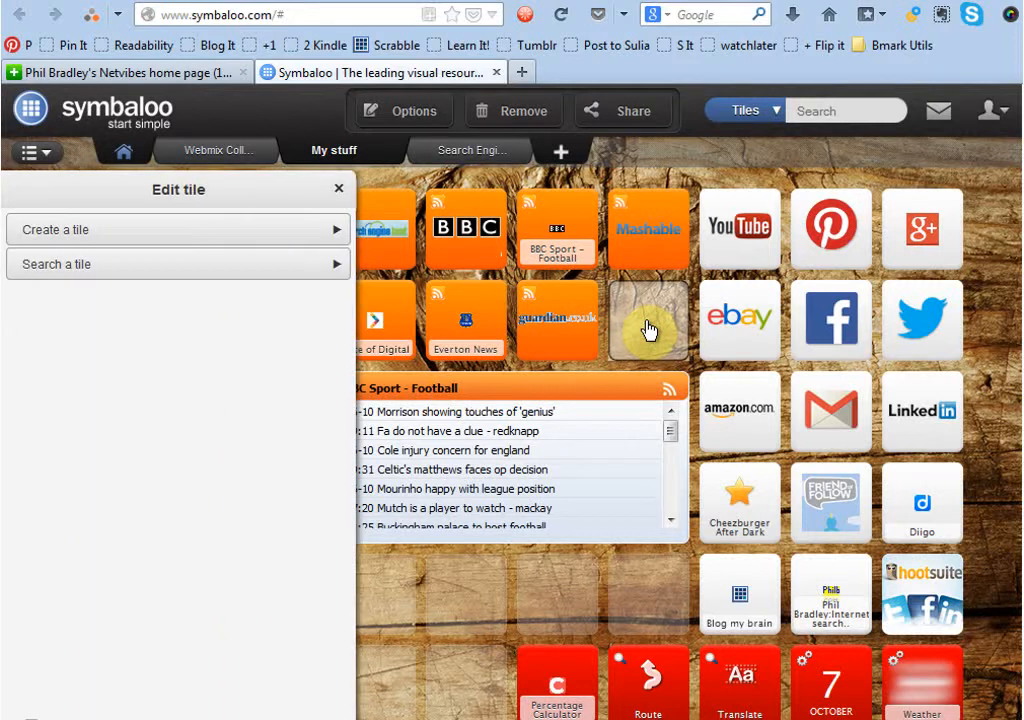
left_click(56, 240)
left_click(88, 376)
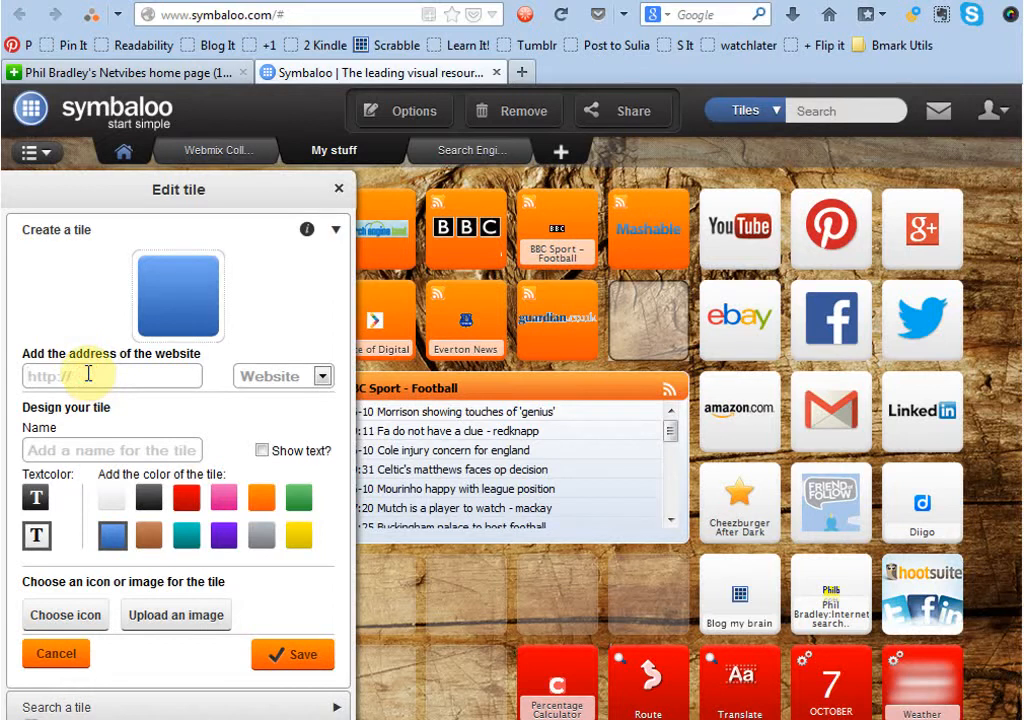
type("http://www.philbradley")
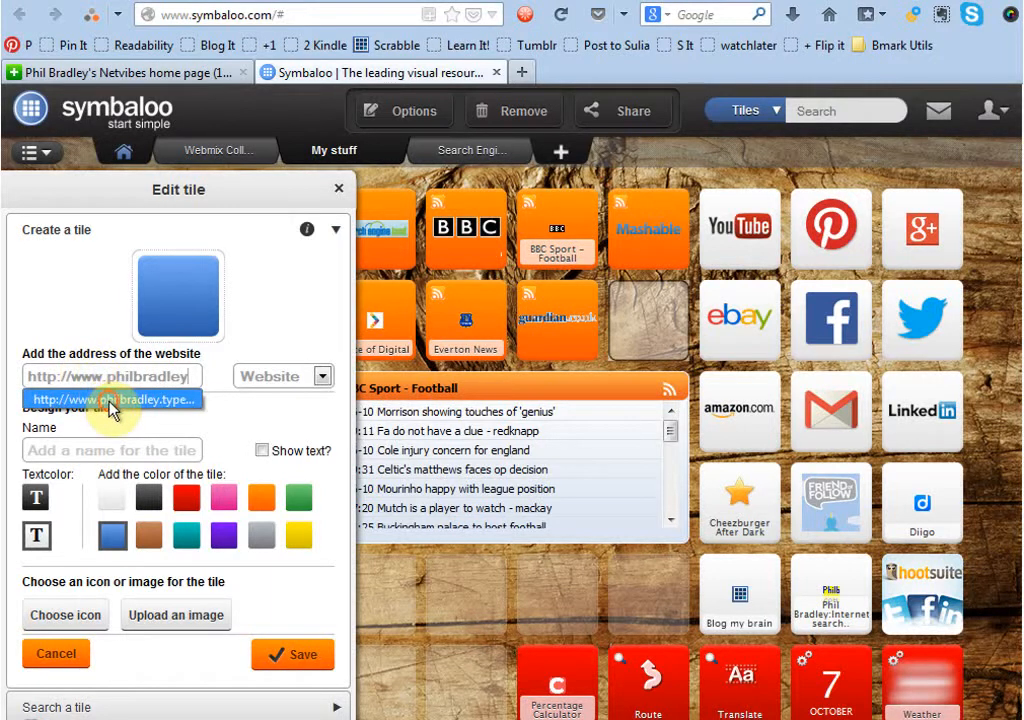
left_click(110, 400)
Set the weblog tile's type to News source, colour it orange, and save the tile.
left_click(323, 378)
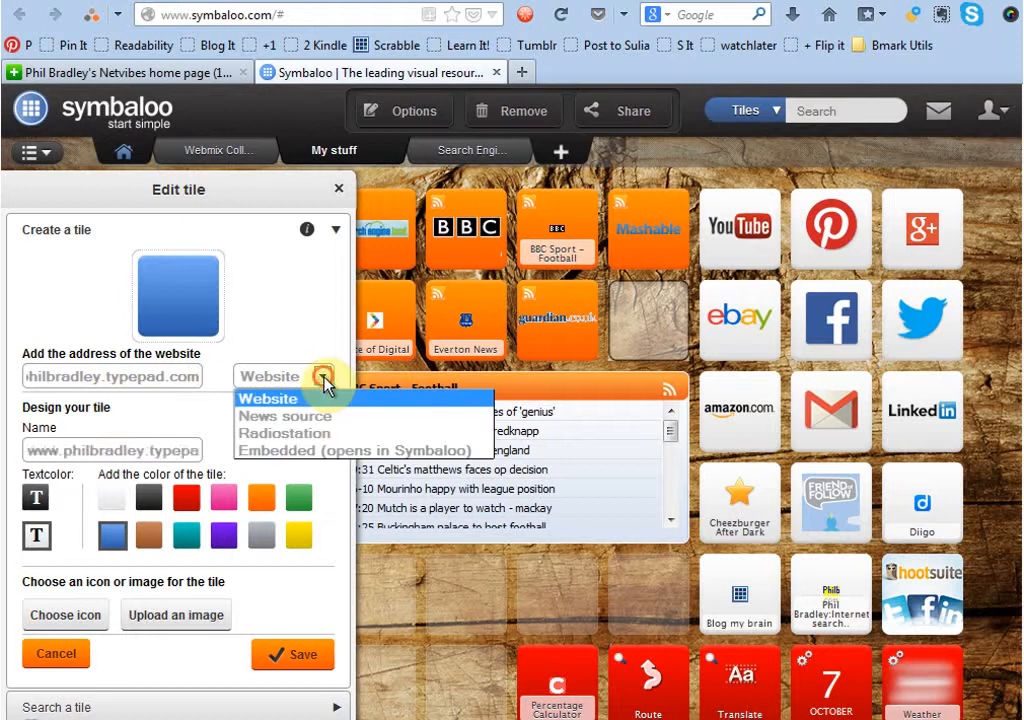
left_click(287, 421)
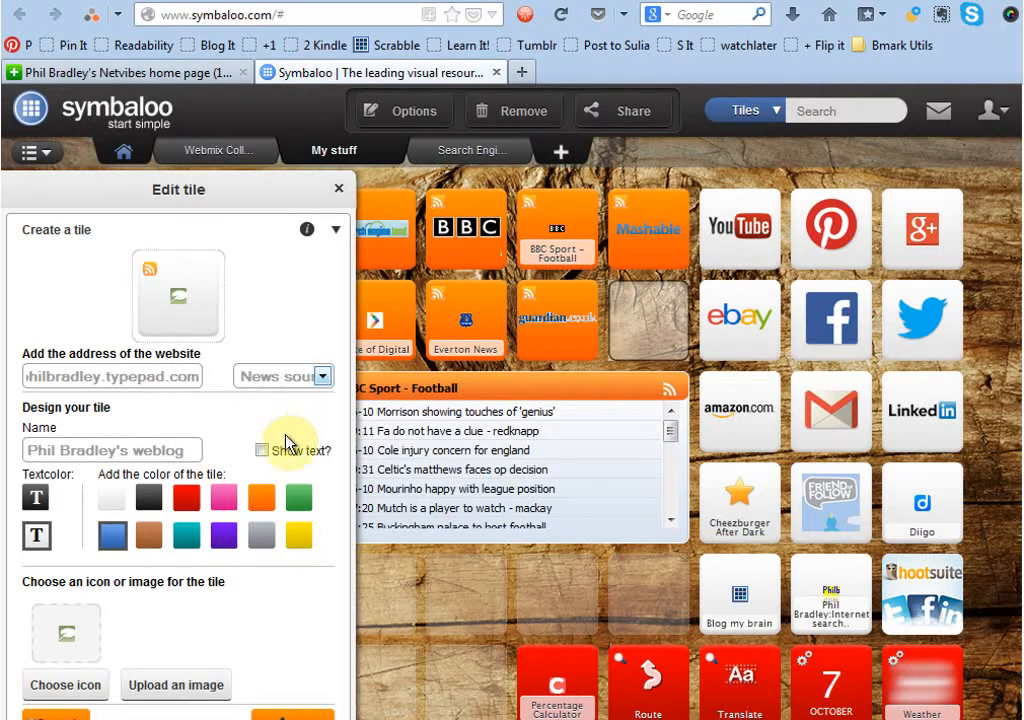
left_click(260, 500)
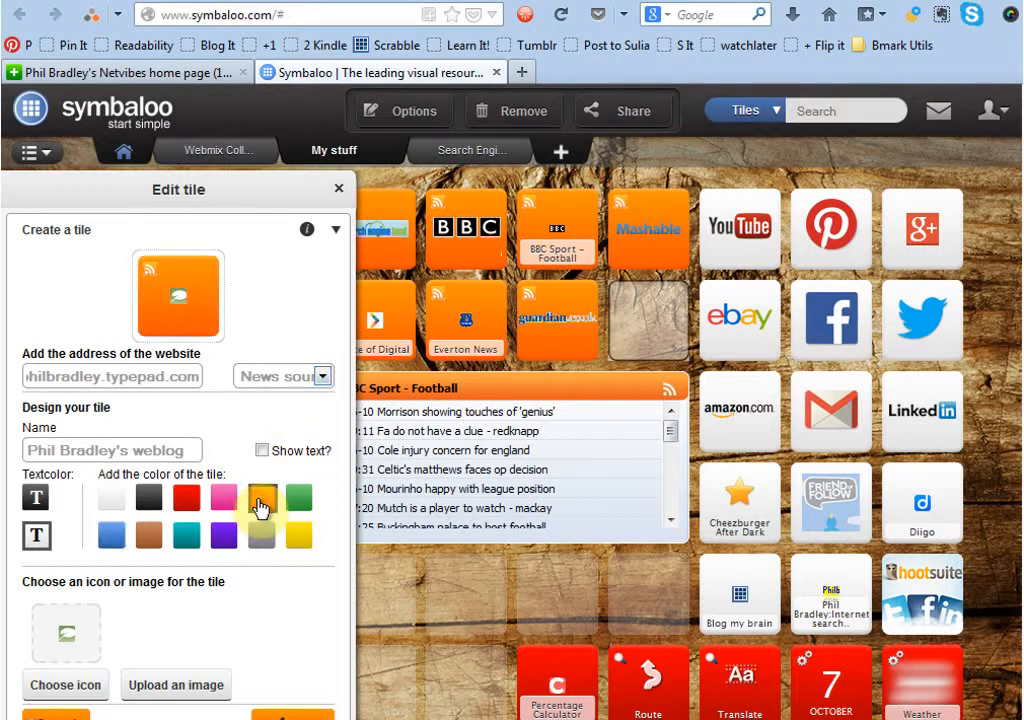
left_click(310, 716)
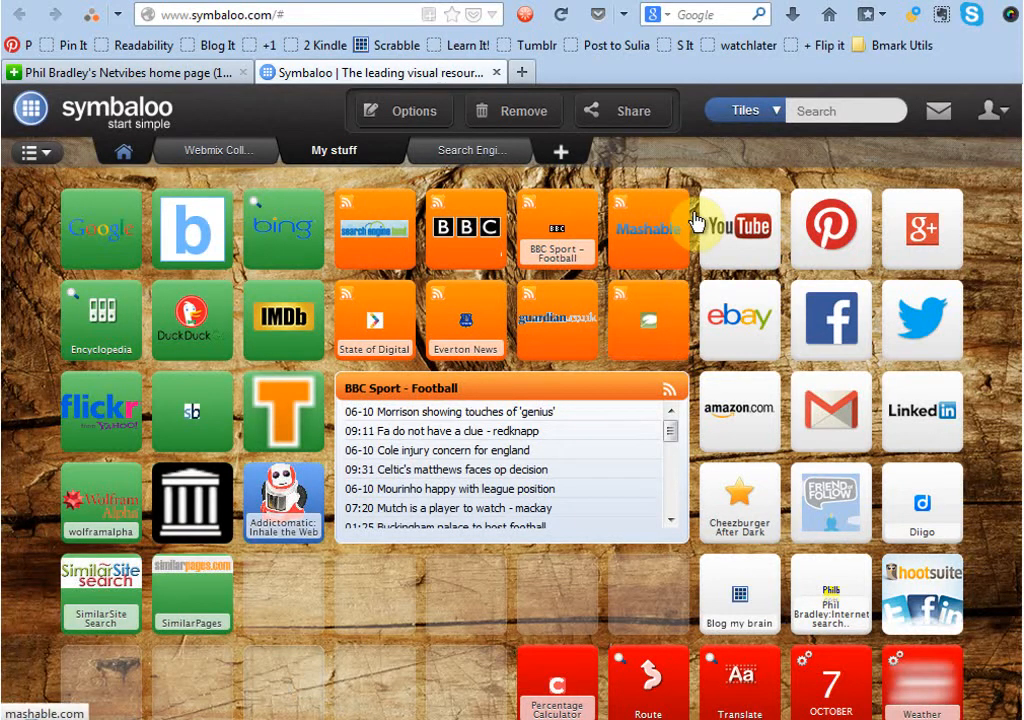
Open the new weblog tile's feed and look through its list of posts.
left_click(651, 323)
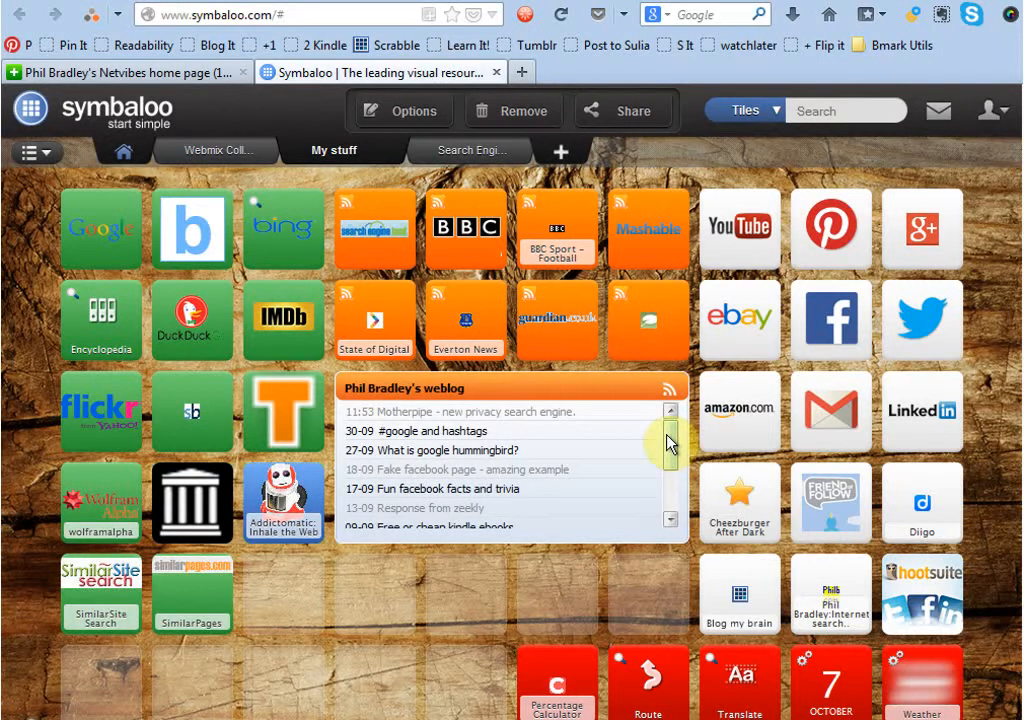
mouse_move(668, 447)
left_mouse_down()
mouse_move(668, 500)
mouse_move(667, 427)
left_mouse_up()
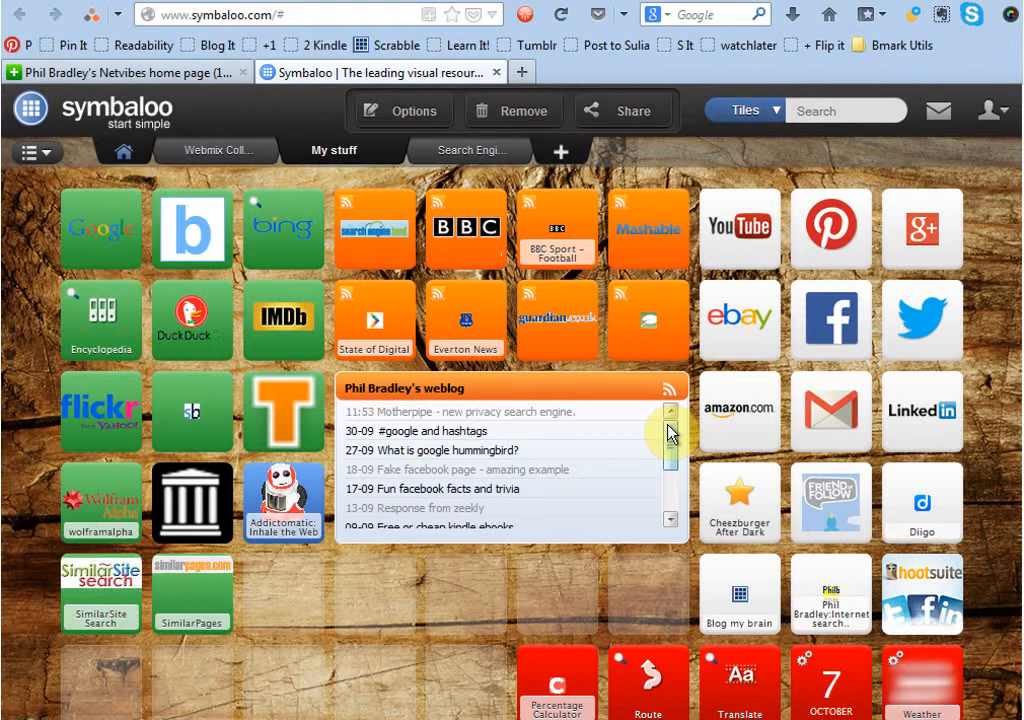
Switch to the Search Engines webmix and look through its colour-grouped tiles down to the last row.
left_click(457, 152)
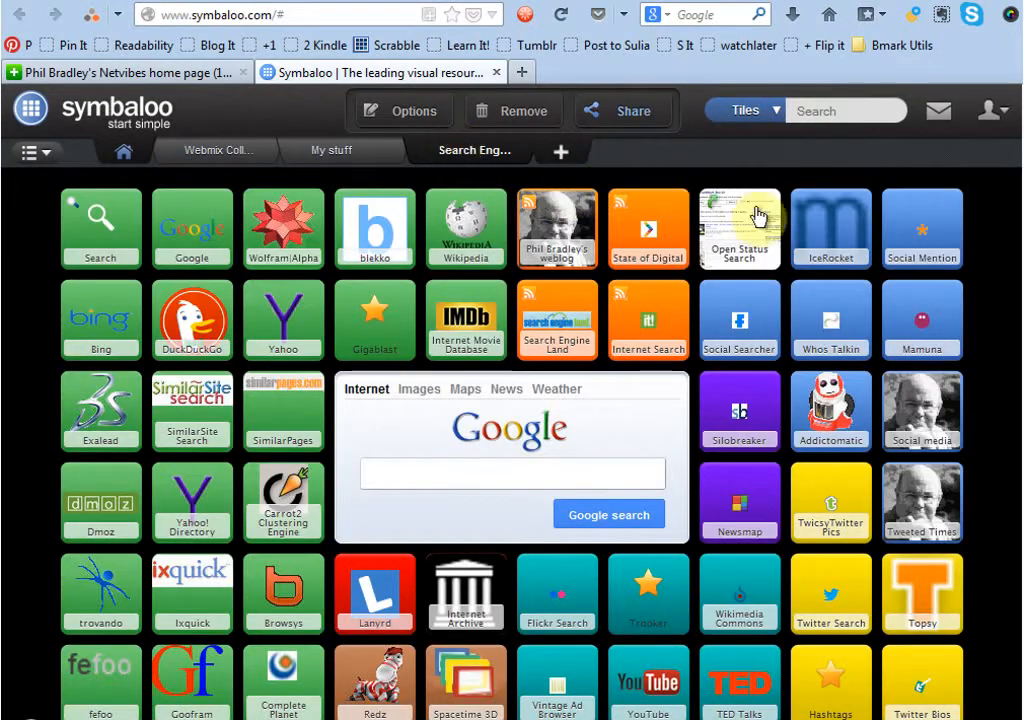
left_click_drag(1021, 205, 1021, 241)
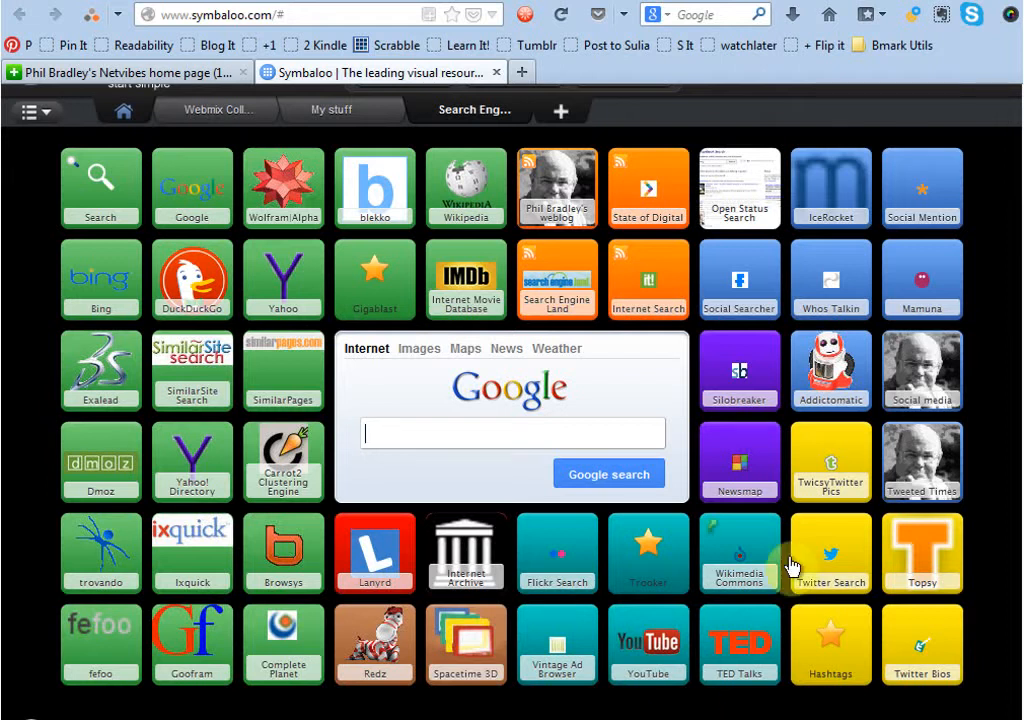
scroll(1016, 424, "up", 1)
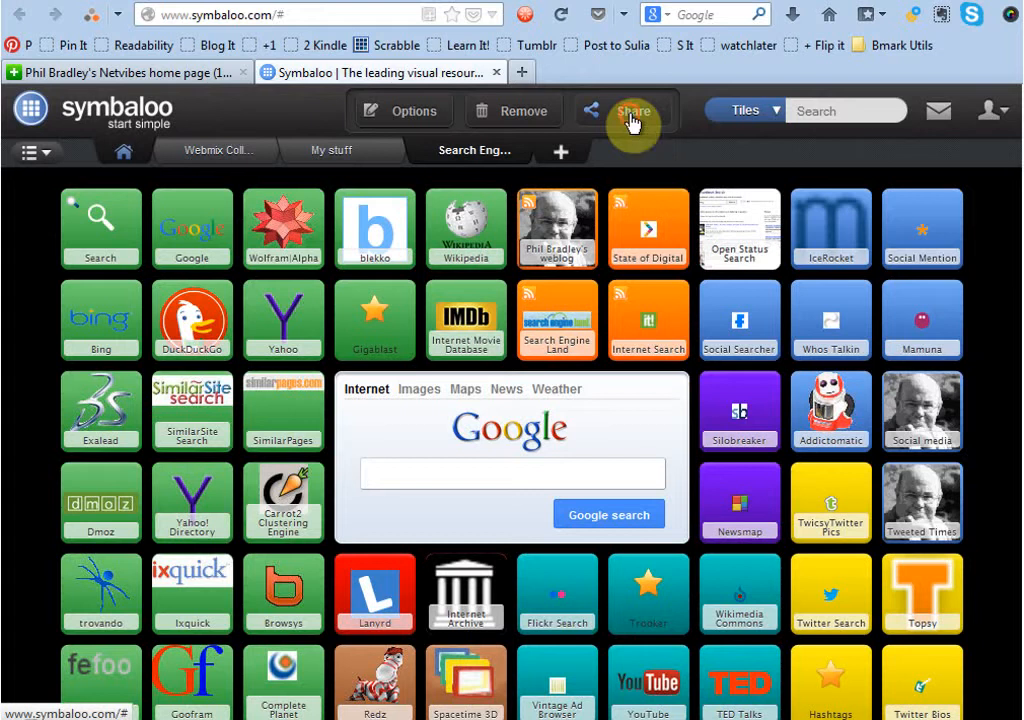
Copy the share link of the Search Engines webmix from its webmix details, and close the sharing windows.
left_click(632, 118)
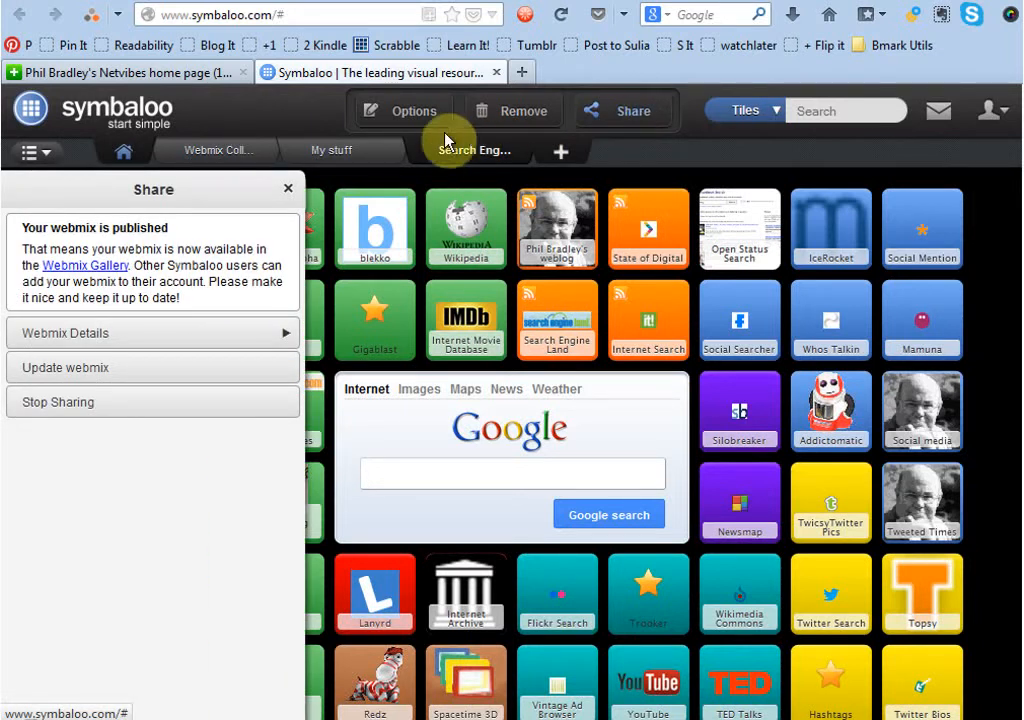
left_click(205, 336)
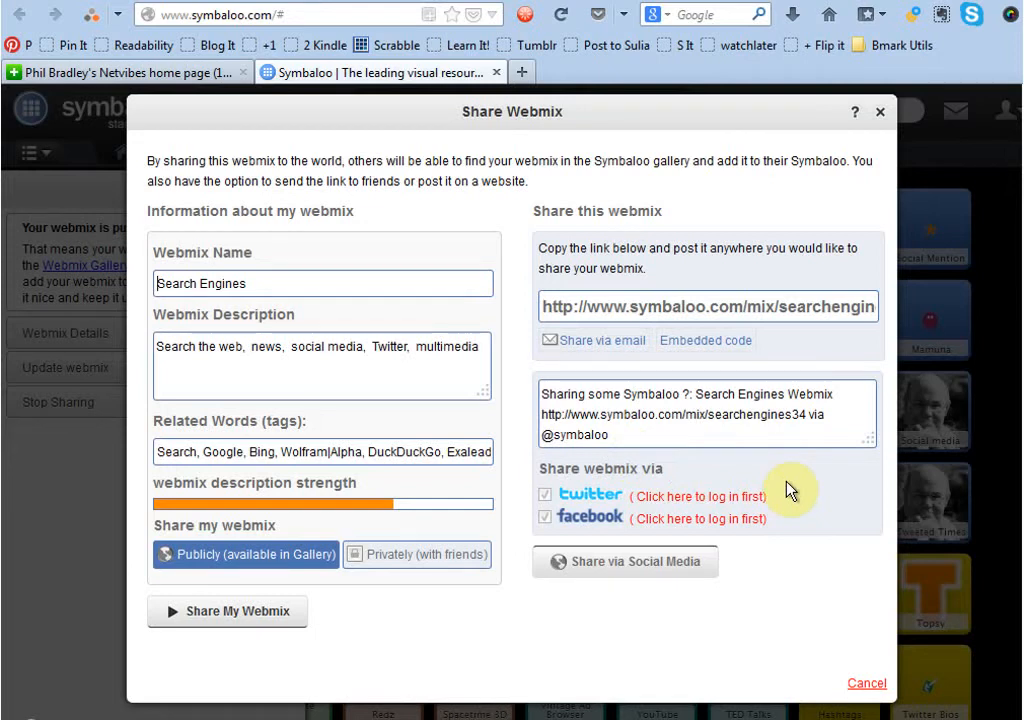
left_click(541, 307)
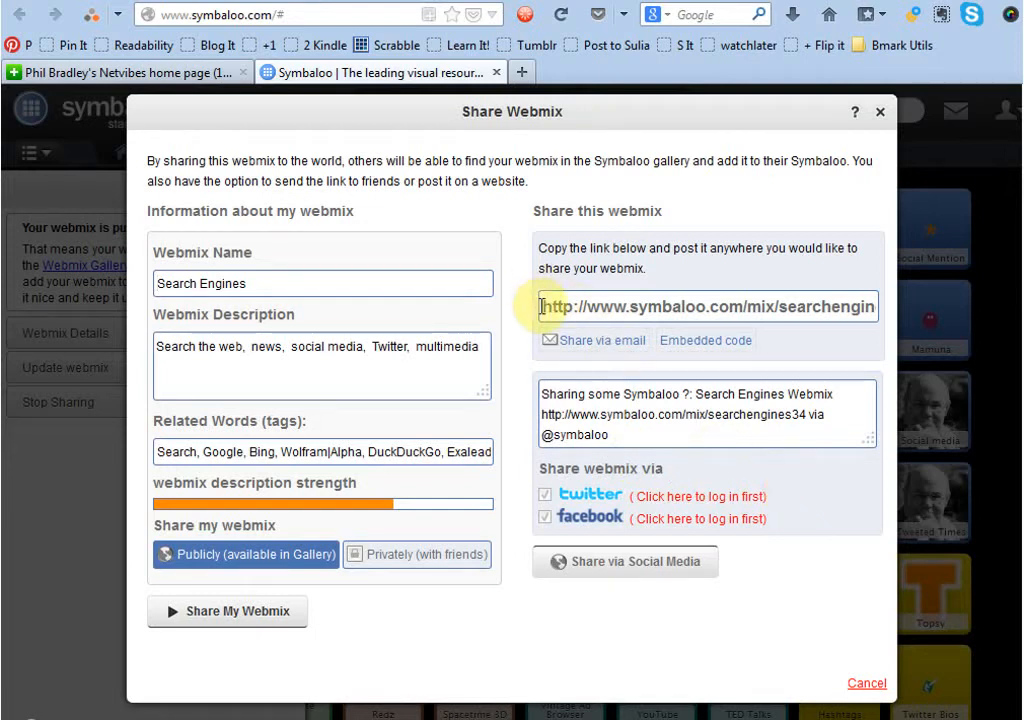
left_click_drag(541, 307, 930, 307)
key("ctrl+c")
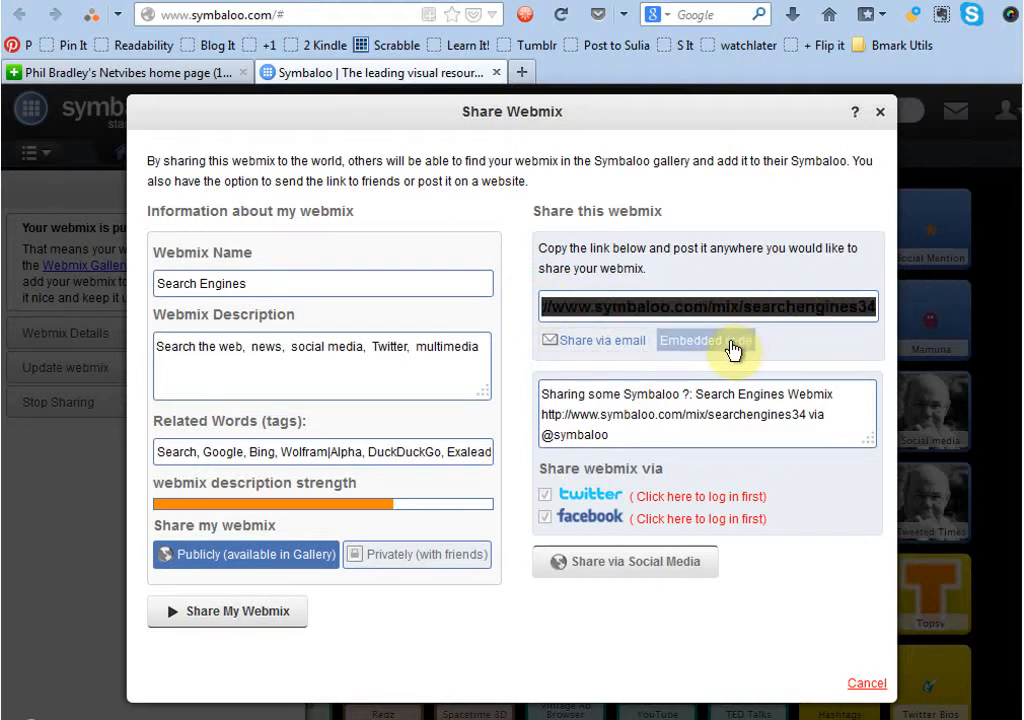
left_click(880, 112)
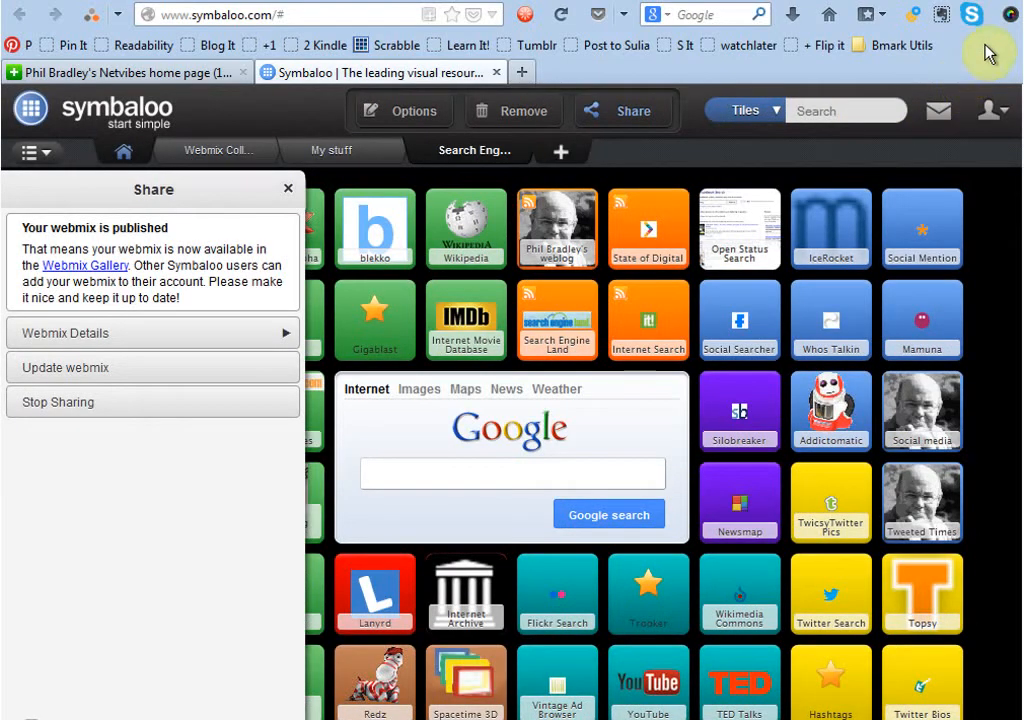
left_click(289, 191)
Open the copied webmix link in a new browser tab and look through the shared Search Engines gallery page.
left_click(519, 74)
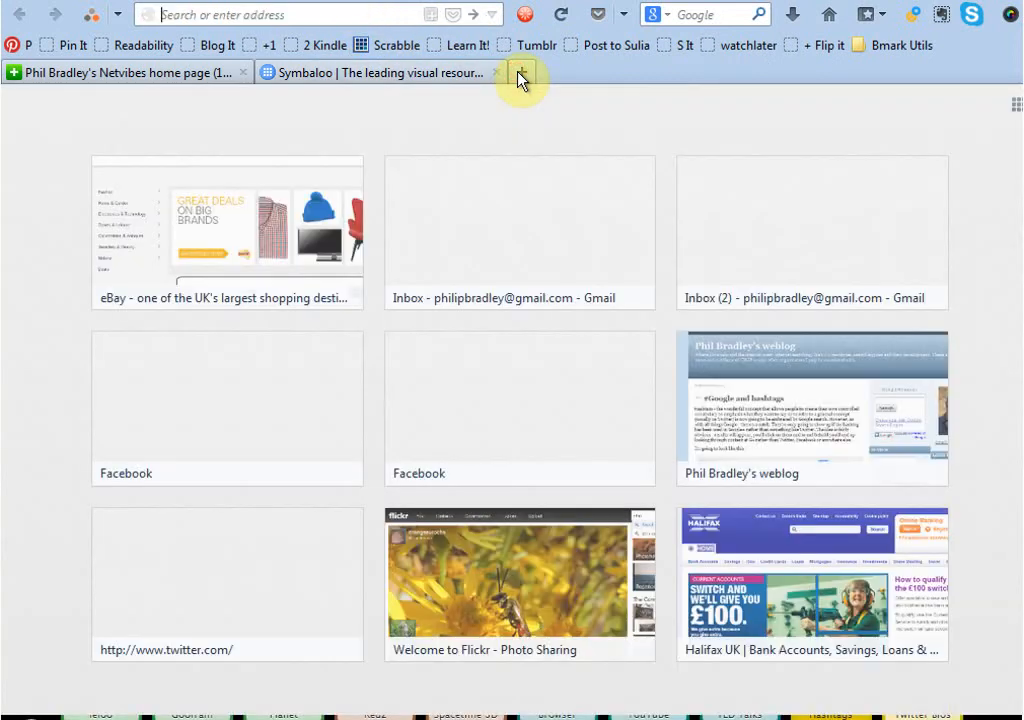
key("ctrl+v")
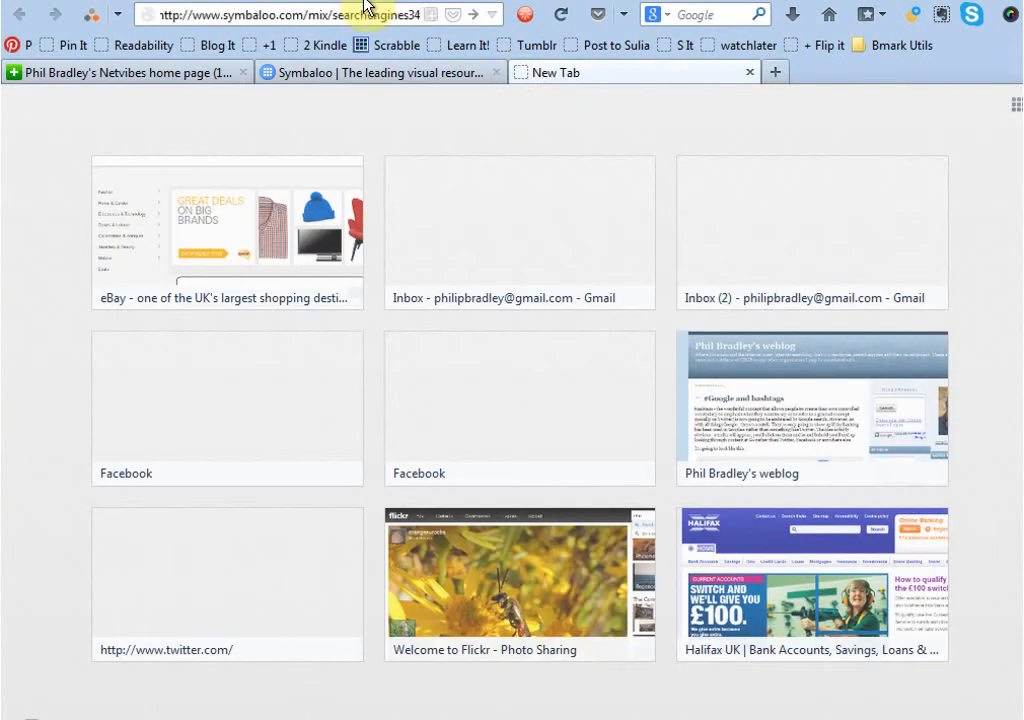
key("Return")
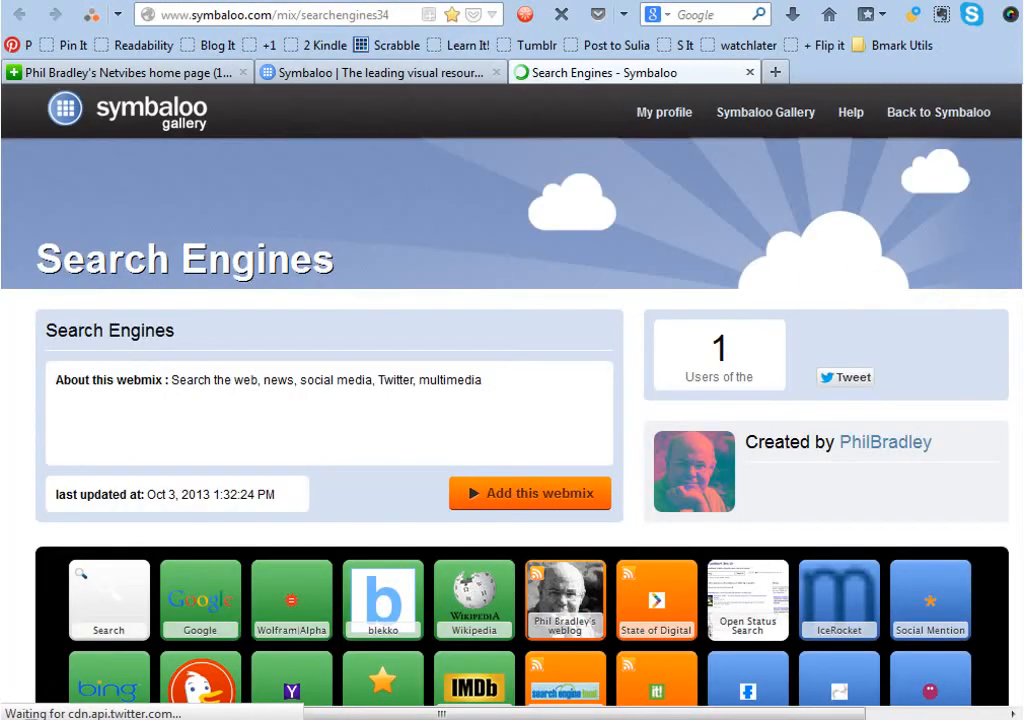
scroll(1010, 280, "down", 4)
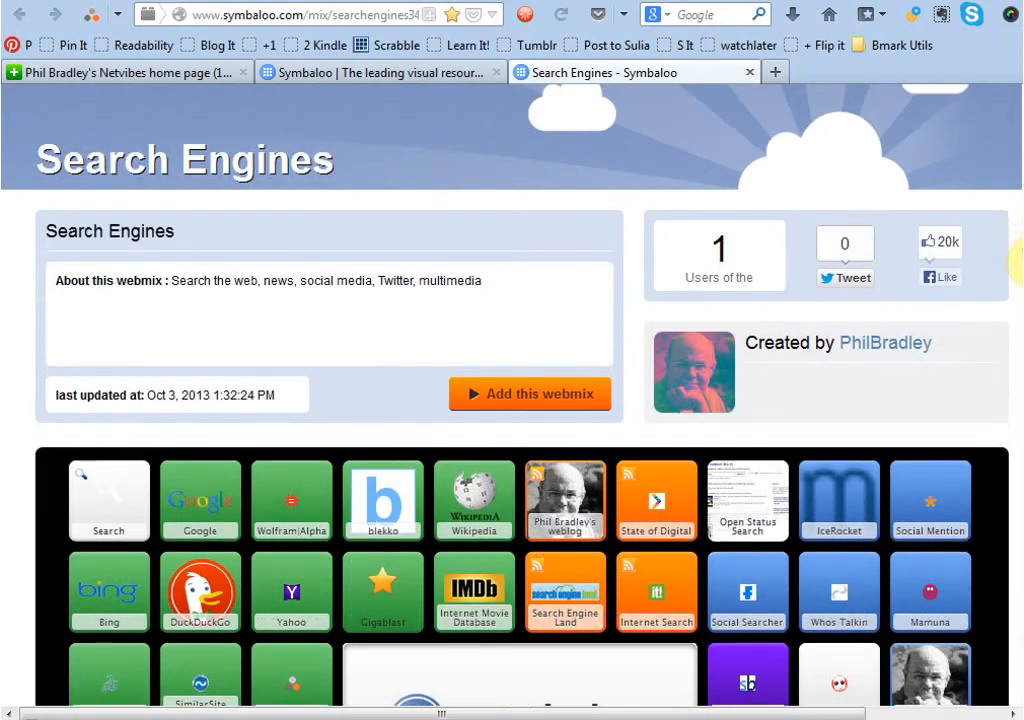
scroll(1016, 313, "down", 3)
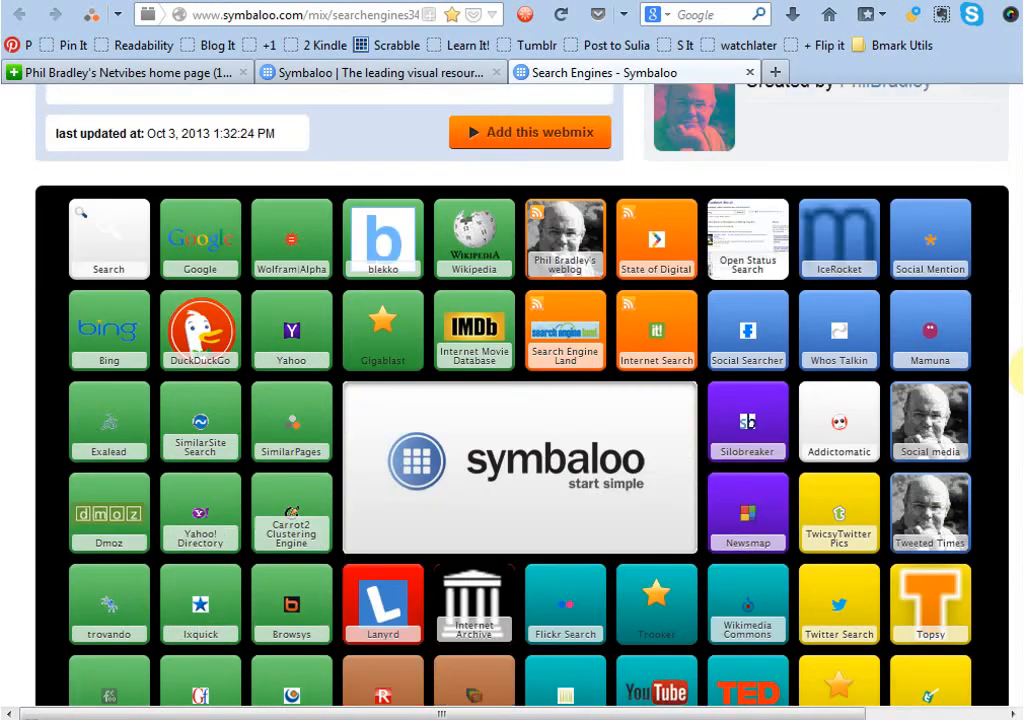
scroll(1016, 385, "down", 1)
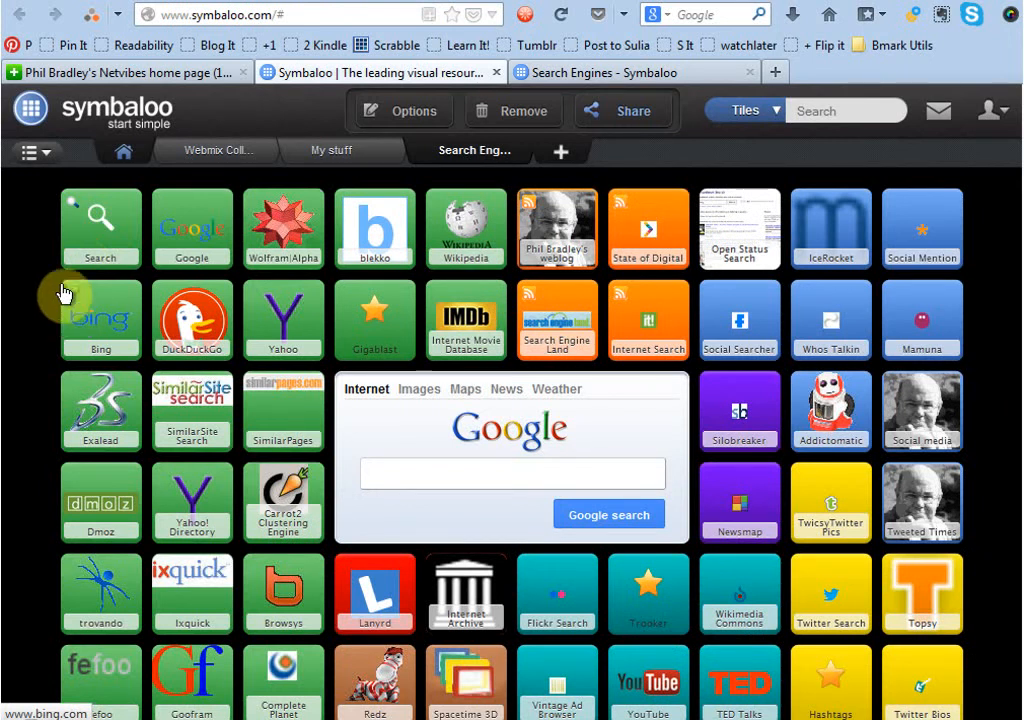
Back on the Search Engines webmix, open the Search tile in the centre and view its choice of search engines.
left_click(100, 228)
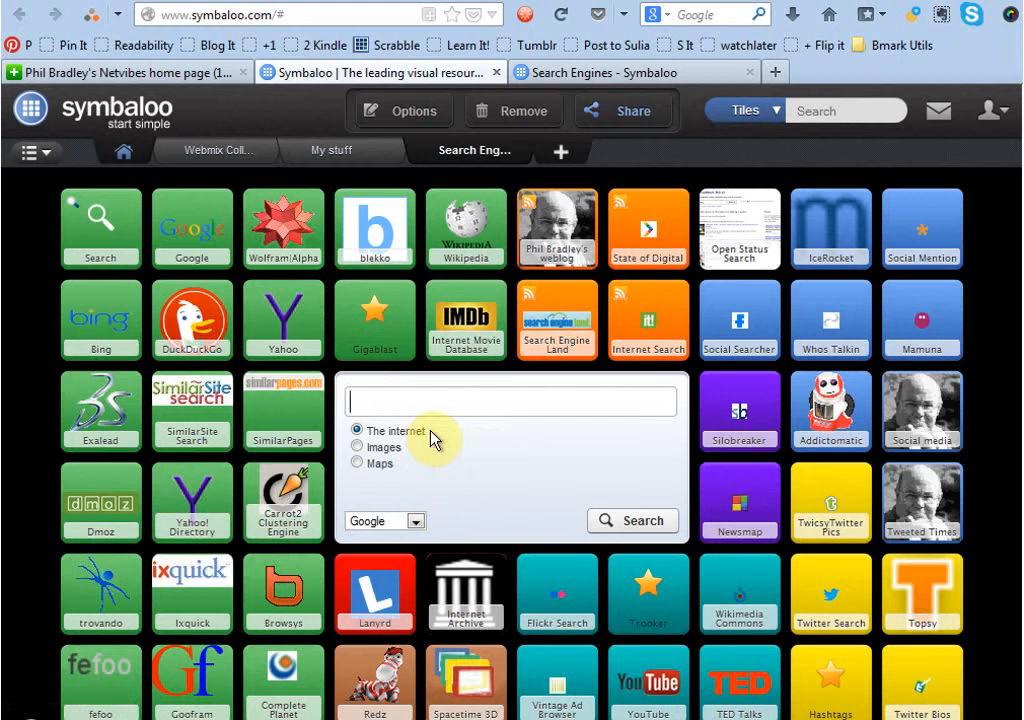
left_click(415, 521)
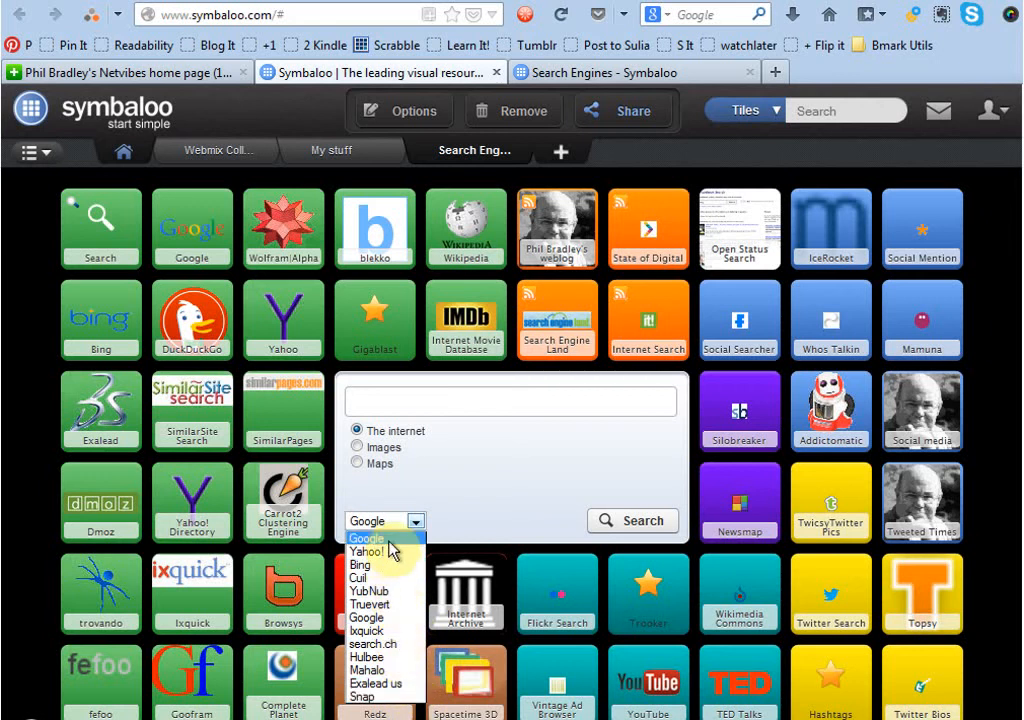
left_click(442, 514)
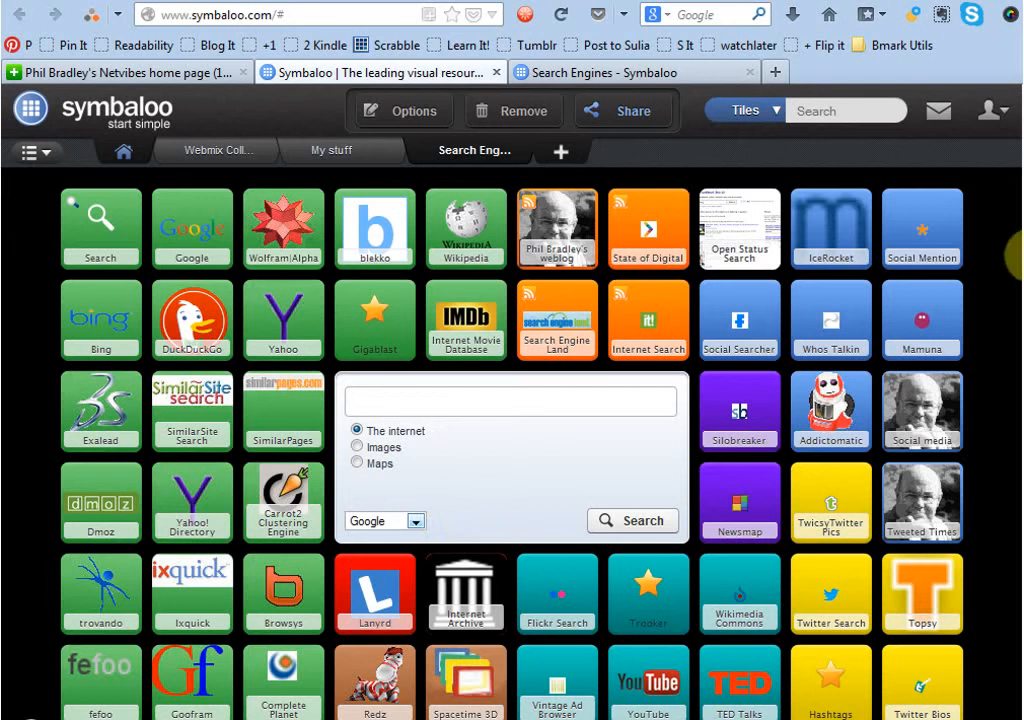
left_click_drag(1022, 267, 1018, 316)
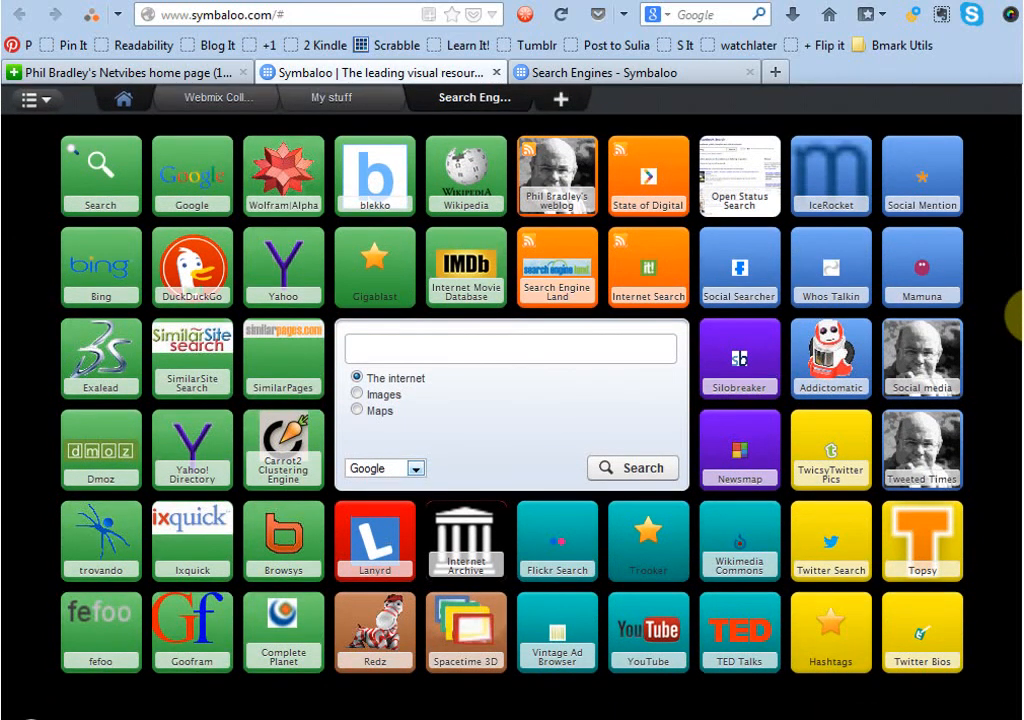